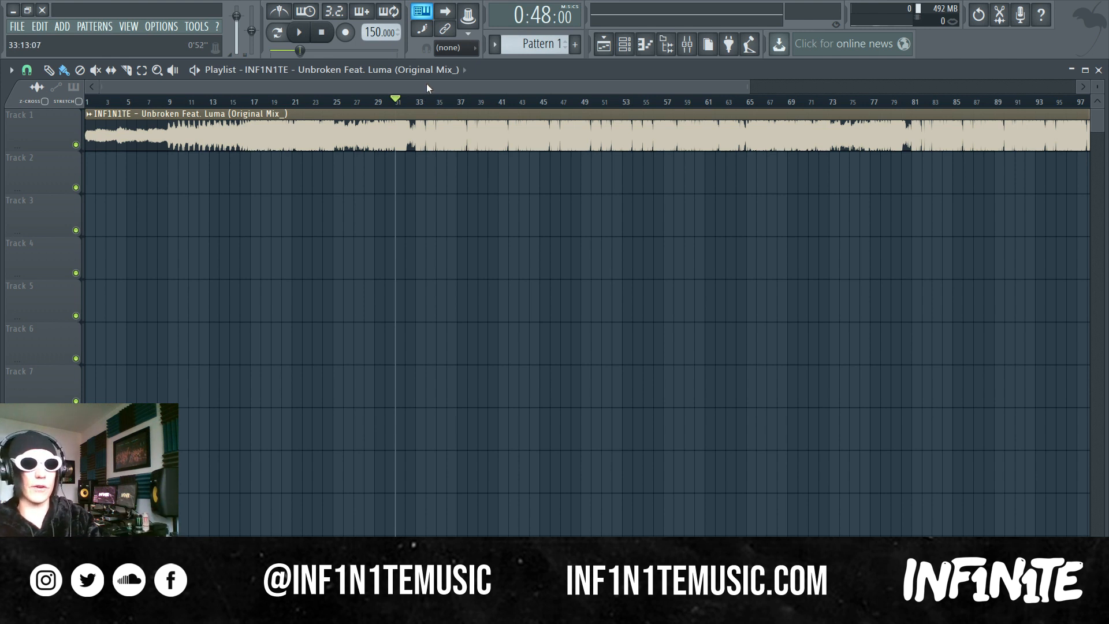
Step: Play back the imported track from bar 31 and replay the drop section around bars 35 to 37
key(space)
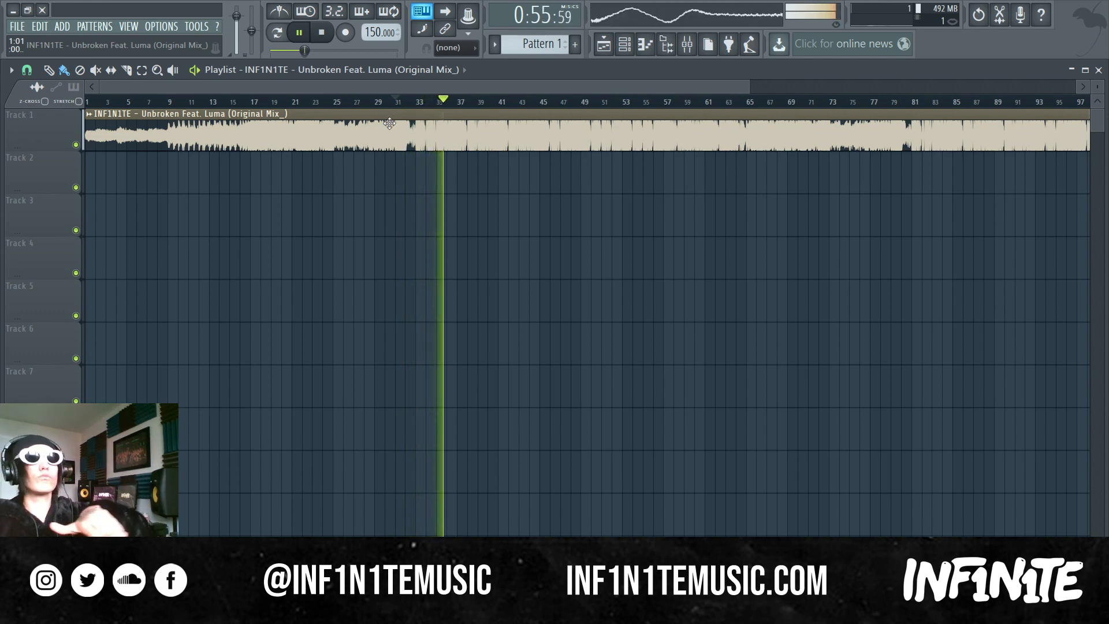
key(space)
click(440, 103)
scroll(441, 103, up, 5)
key(space)
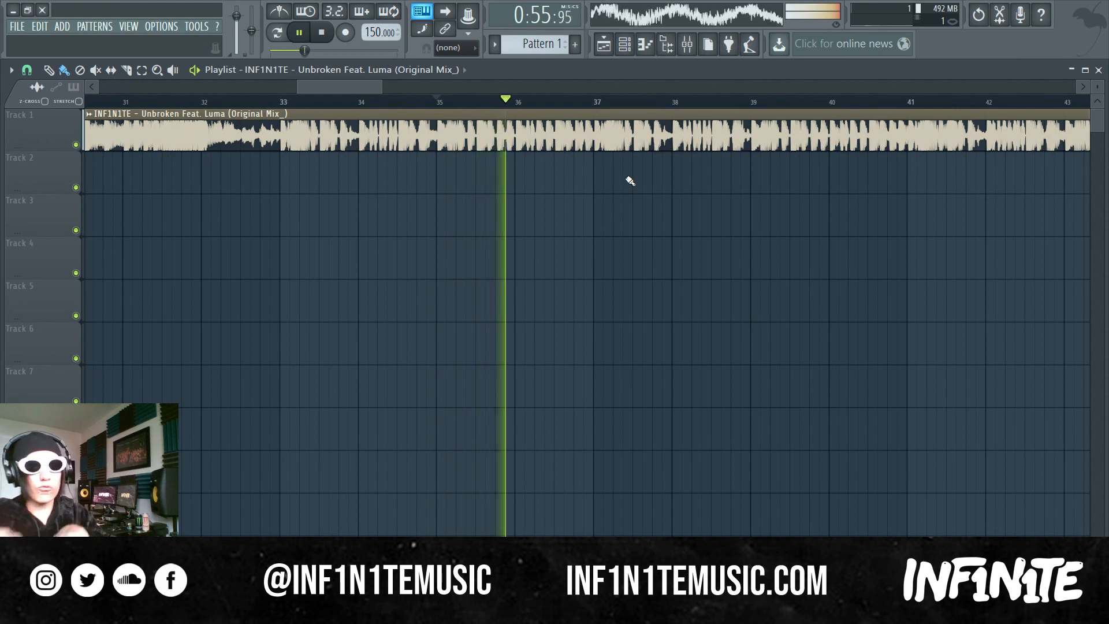
key(space)
key(space)
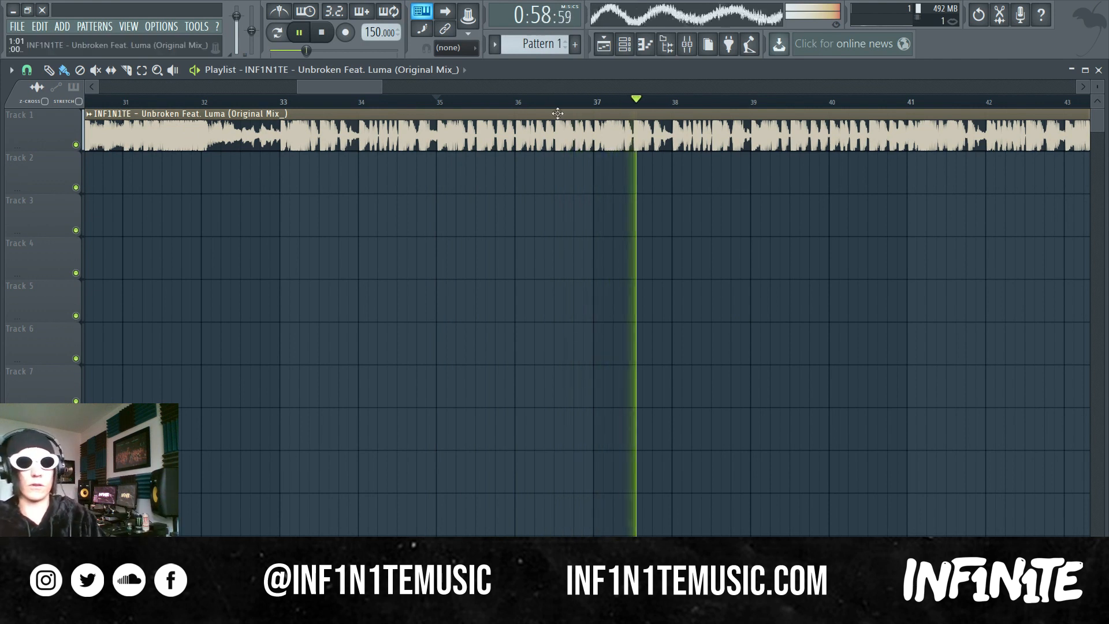
key(space)
ctrl+scroll(520, 114, down, 6)
scroll(519, 114, down, 3)
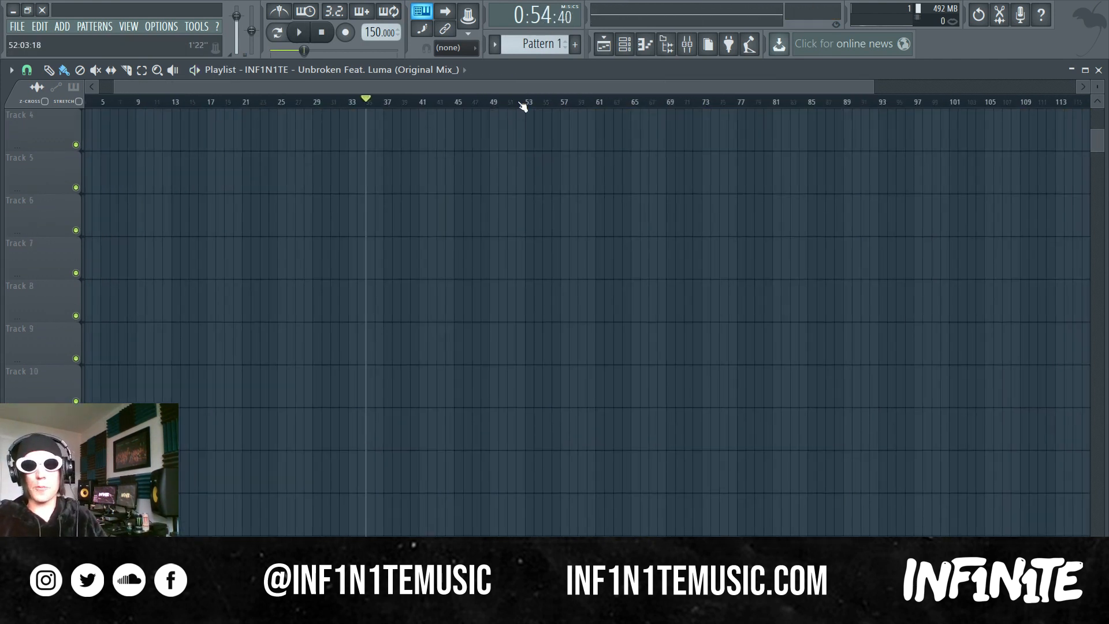
scroll(519, 114, up, 3)
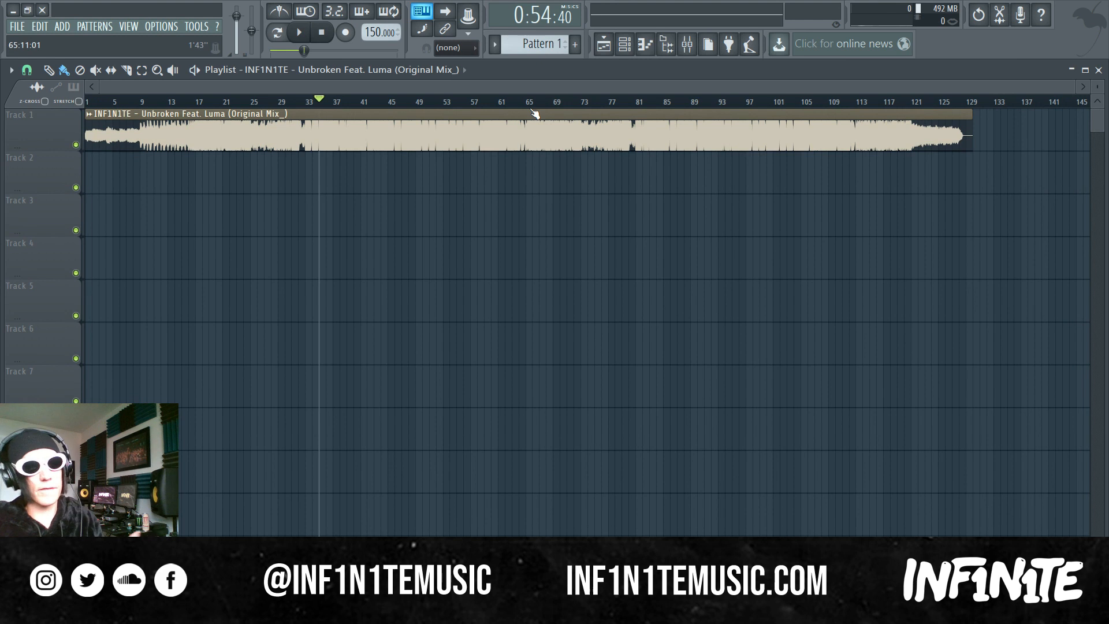
Step: Add a Massive synth channel to the project and move its window clear of the start of the playlist
click(62, 27)
mouse_move(75, 40)
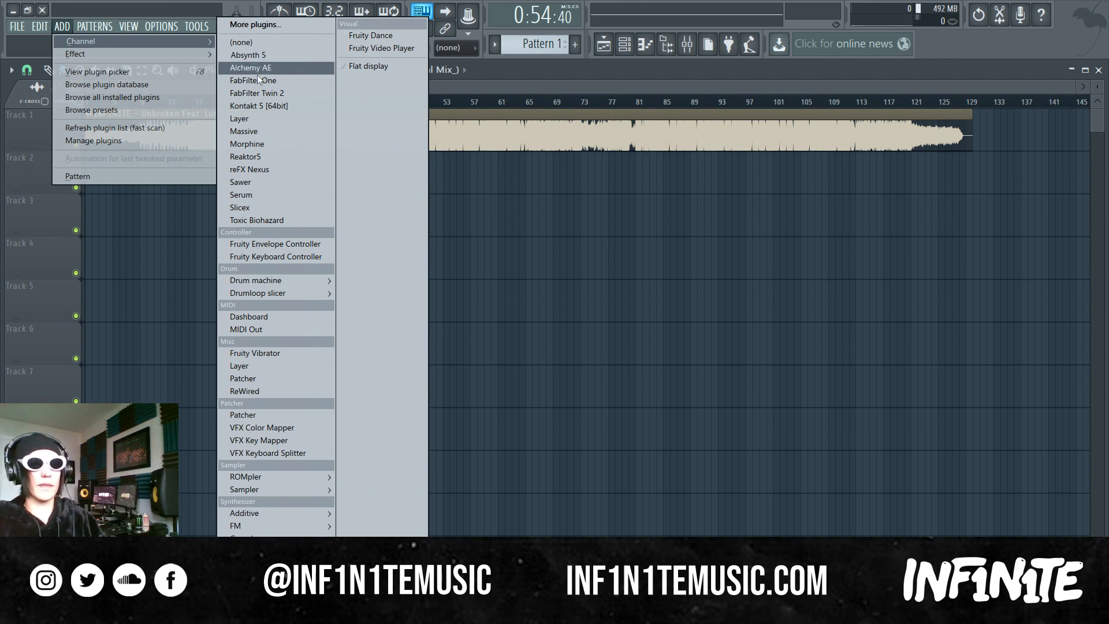
click(263, 131)
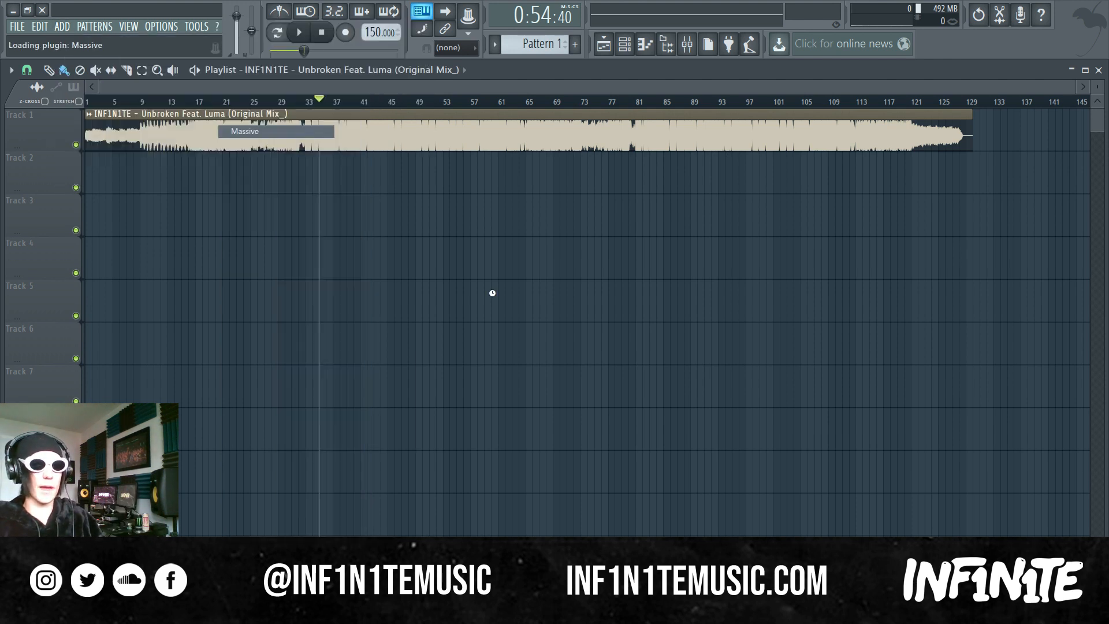
drag(352, 121, 902, 73)
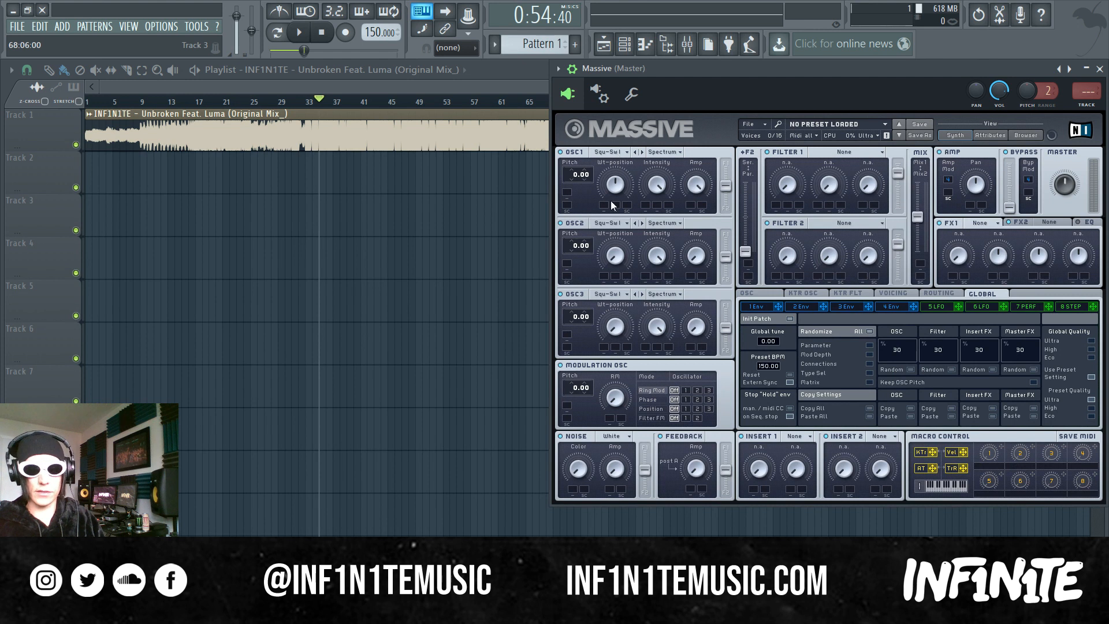
Step: Set oscillator 1 to the Crude wavetable with pitch -12.00 and Bend- mode
click(621, 153)
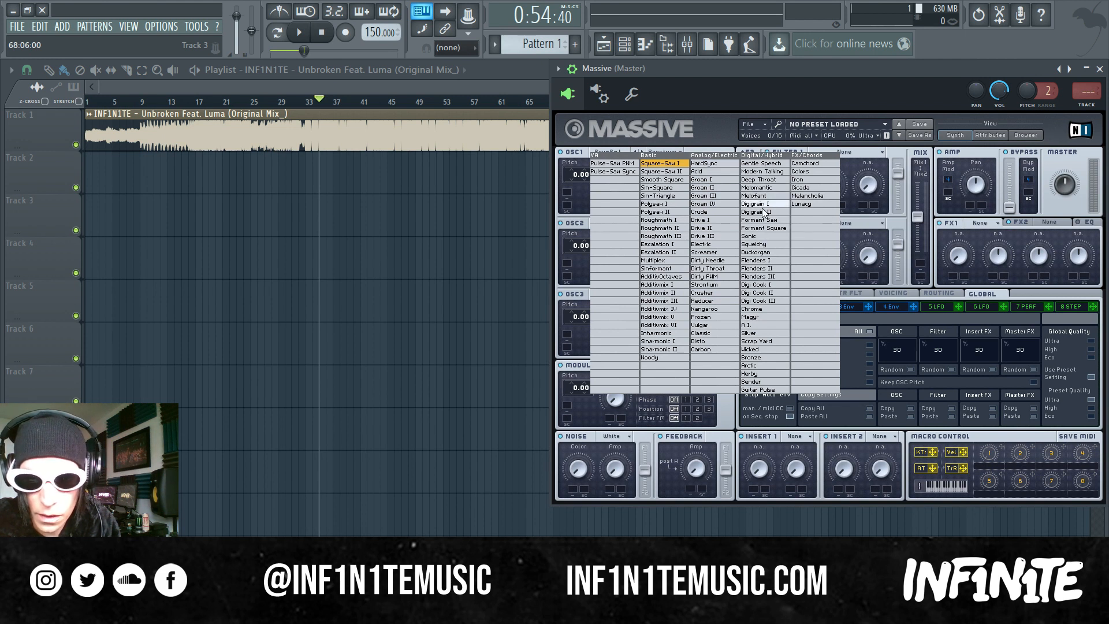
click(705, 212)
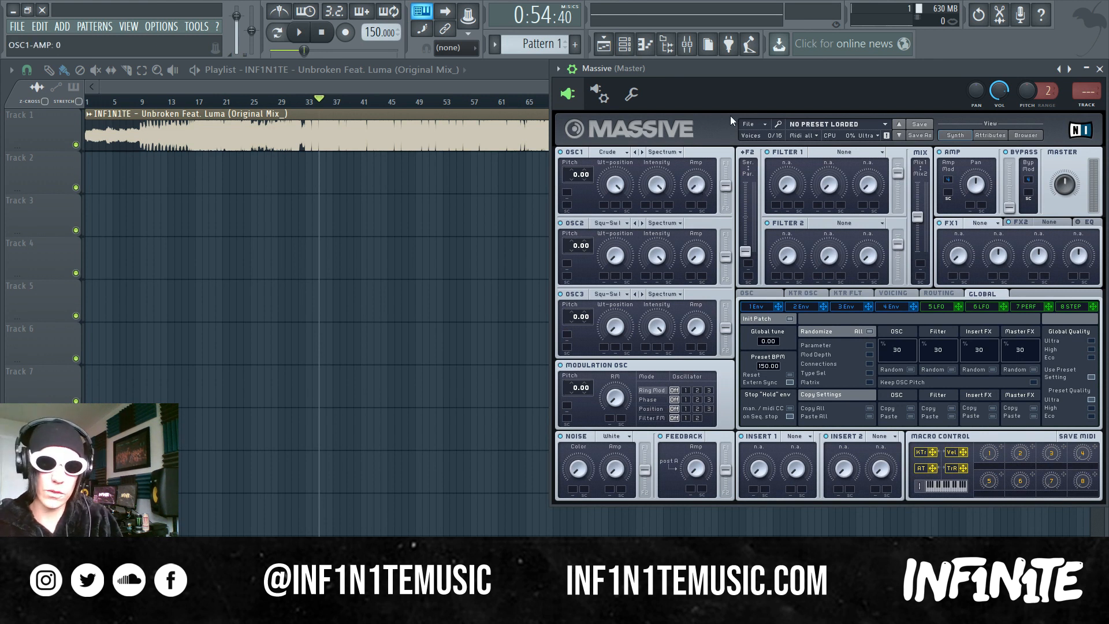
drag(572, 173, 570, 186)
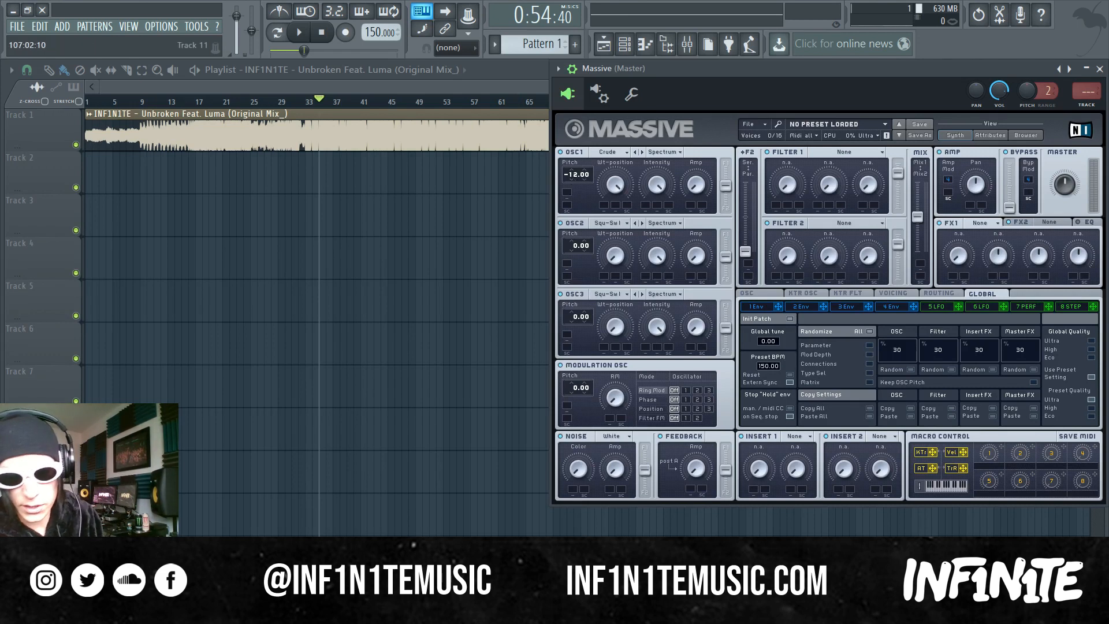
click(672, 152)
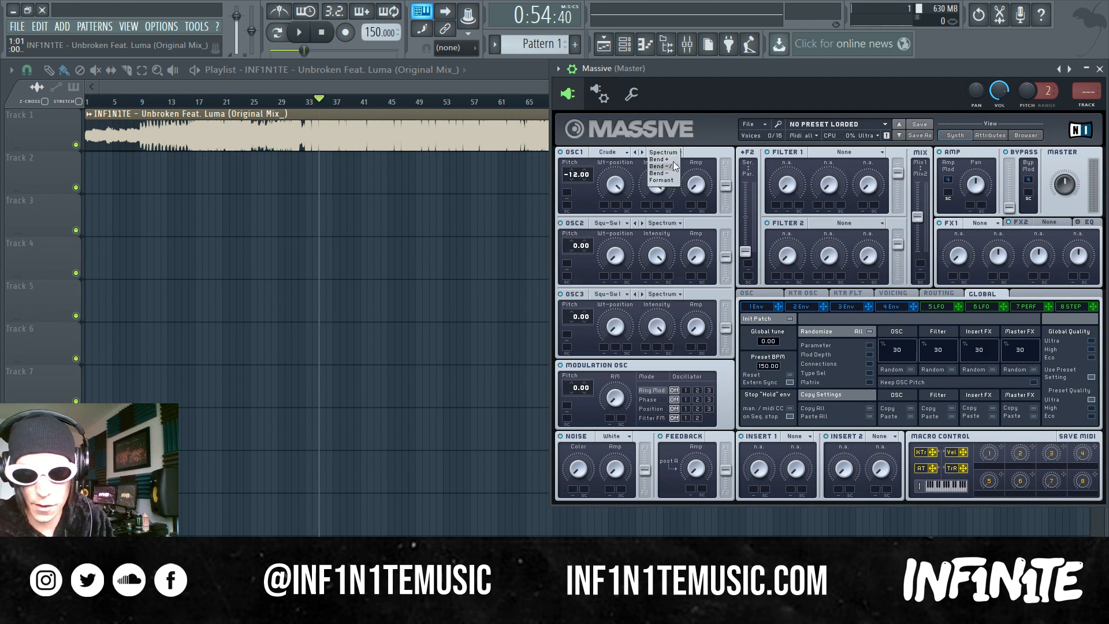
click(668, 172)
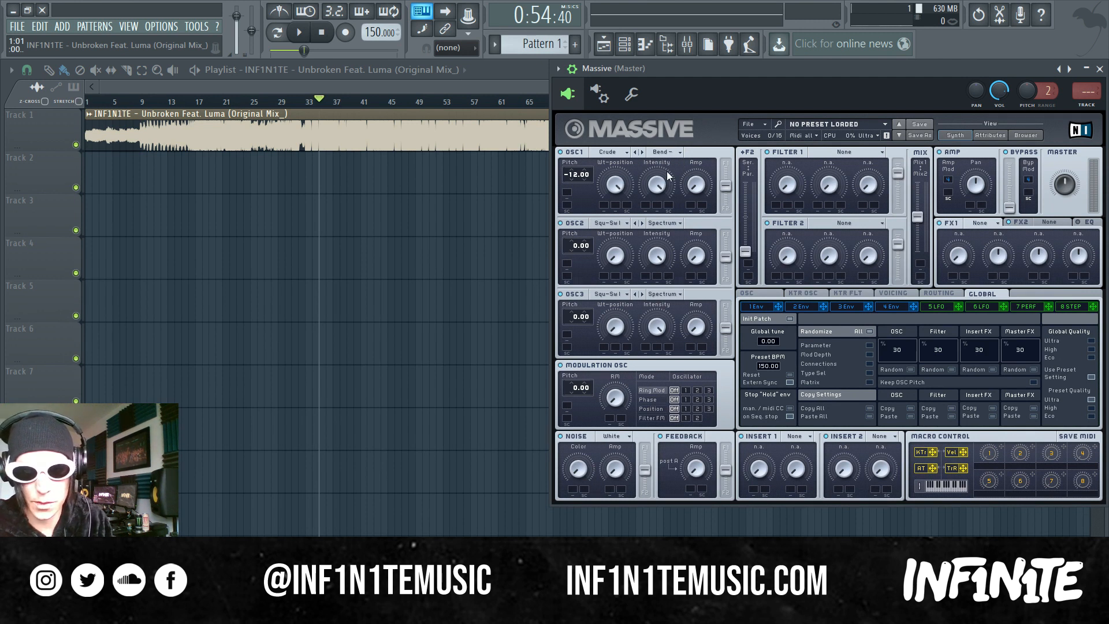
Step: Set oscillator 2 to the Digigrain I wavetable in Bend- mode and turn its amp down
click(625, 229)
click(763, 282)
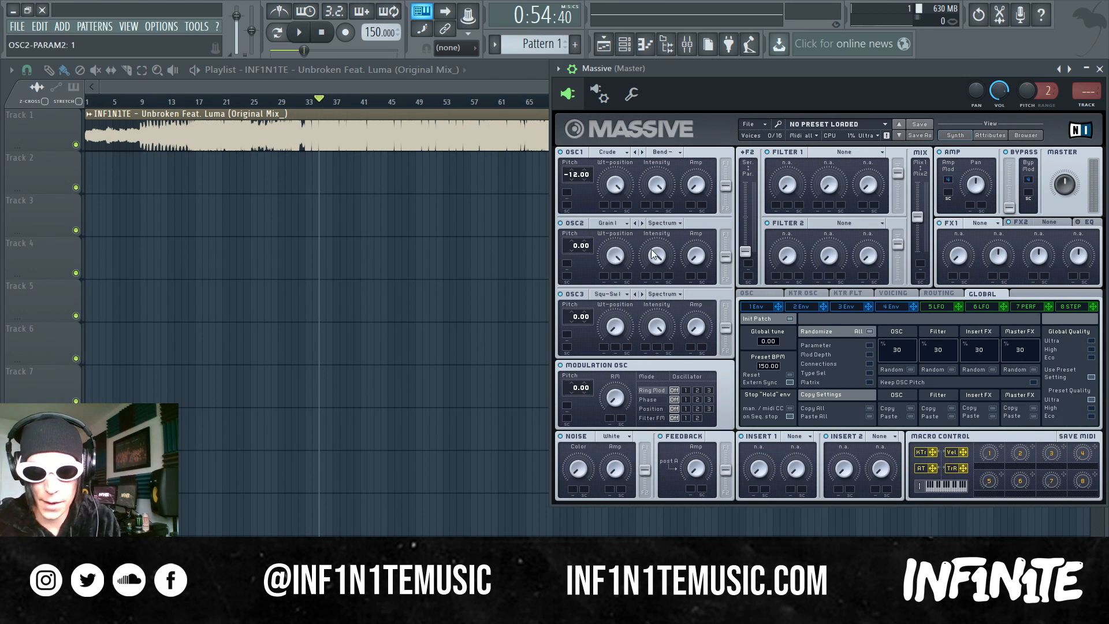
click(673, 225)
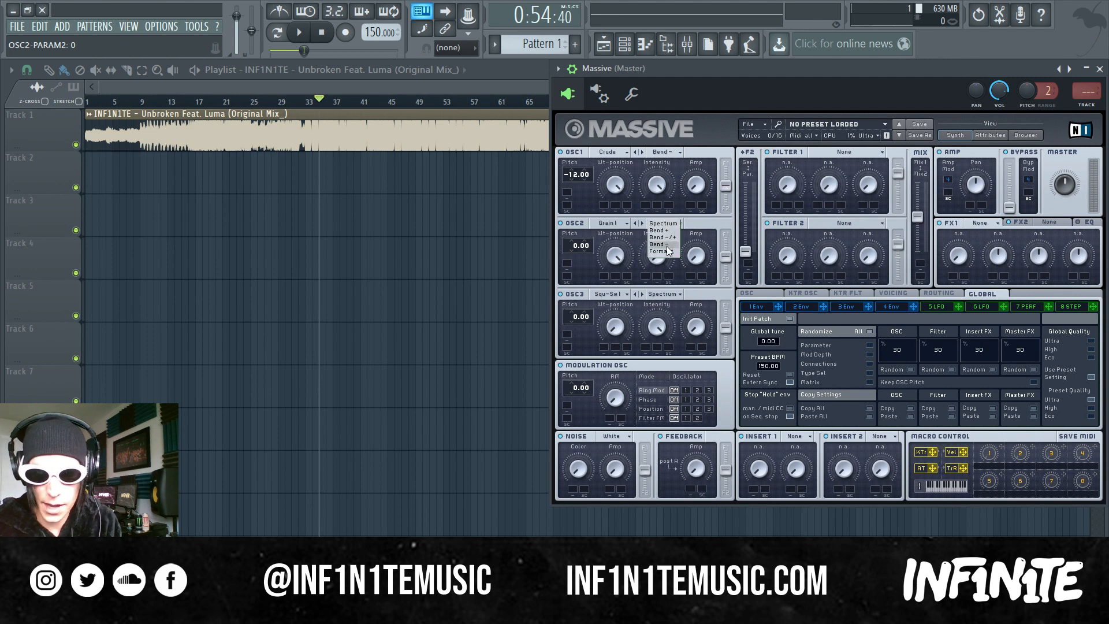
click(667, 246)
drag(694, 253, 700, 282)
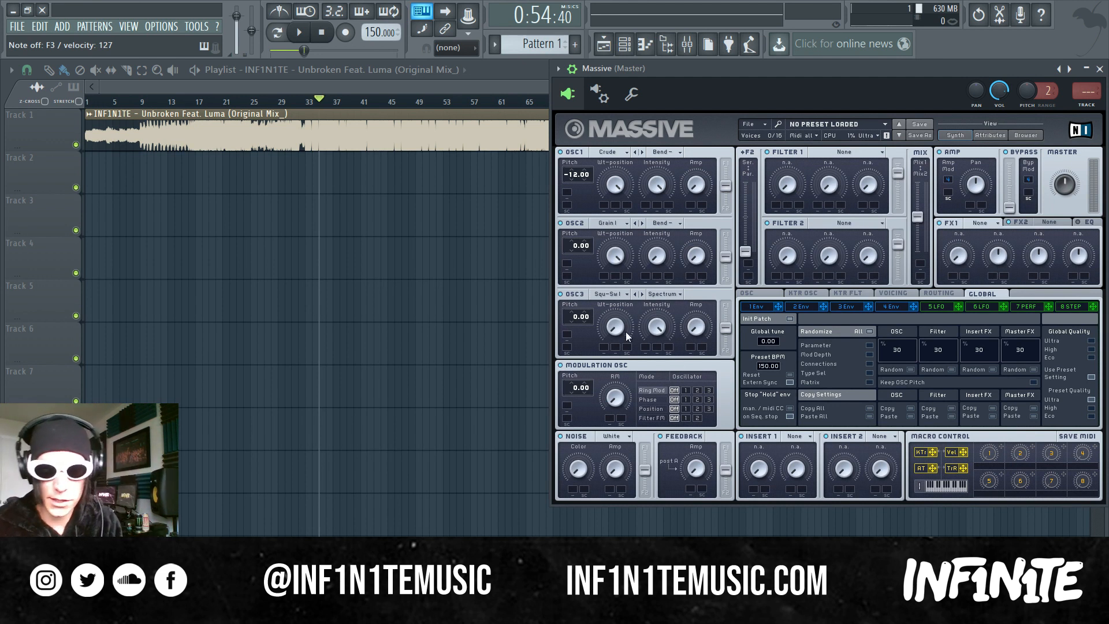
Step: Set oscillator 3 to the Digigrain II wavetable in Bend- mode with intensity 1
click(628, 295)
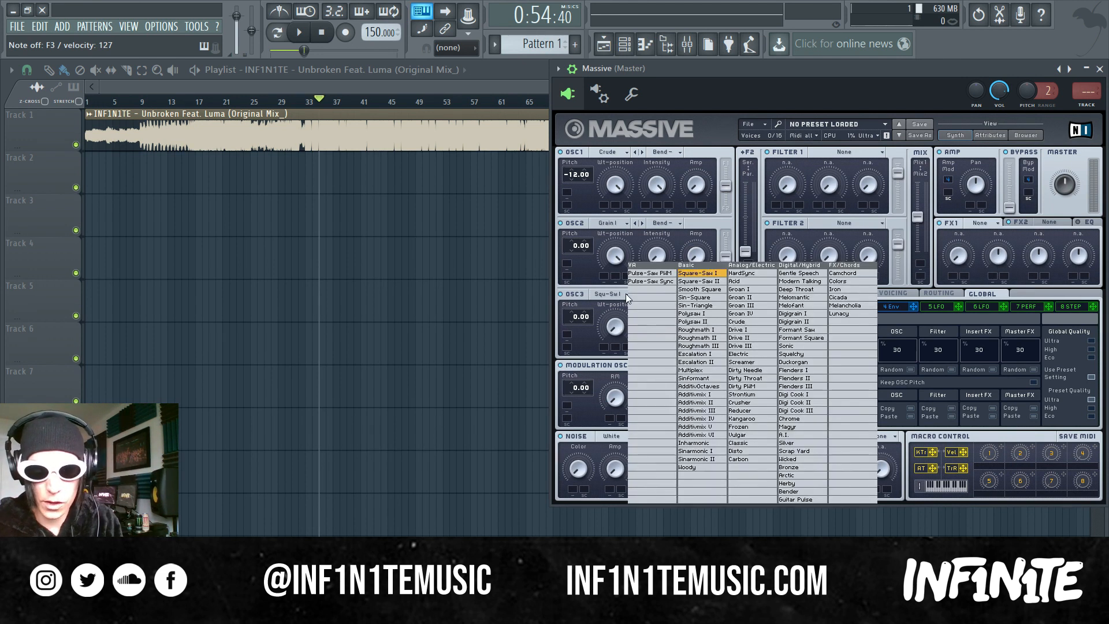
click(805, 322)
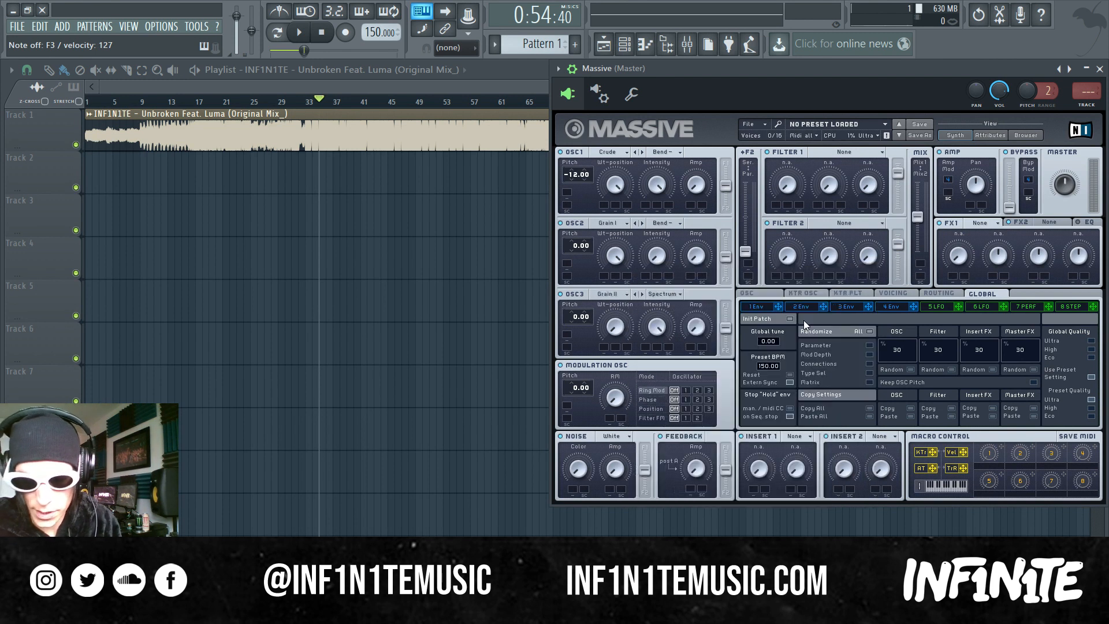
click(678, 295)
click(670, 317)
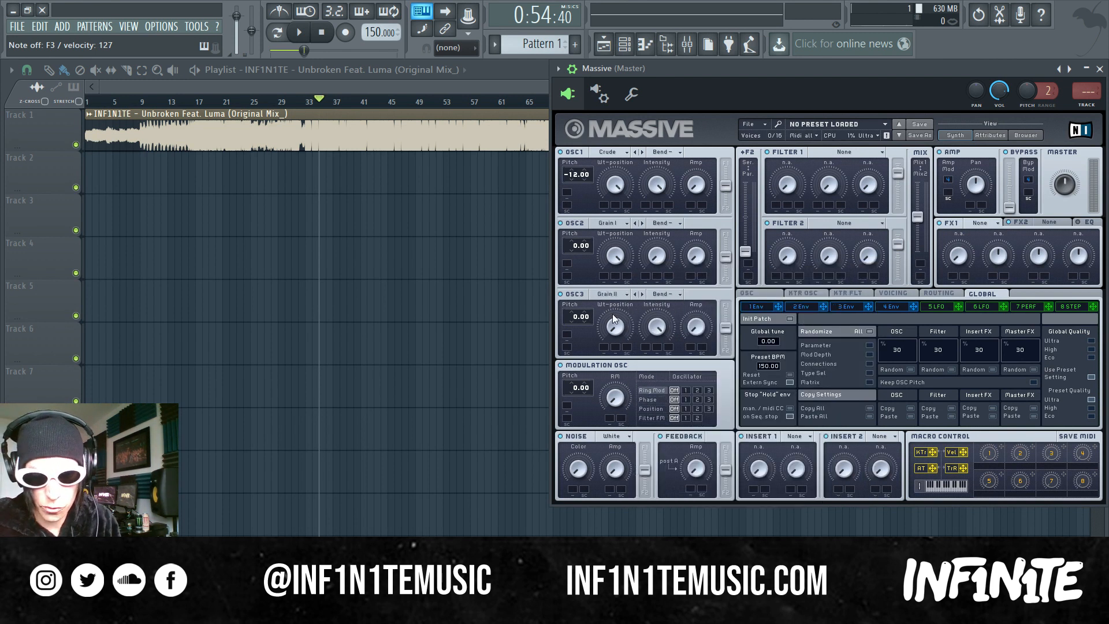
drag(659, 324, 651, 238)
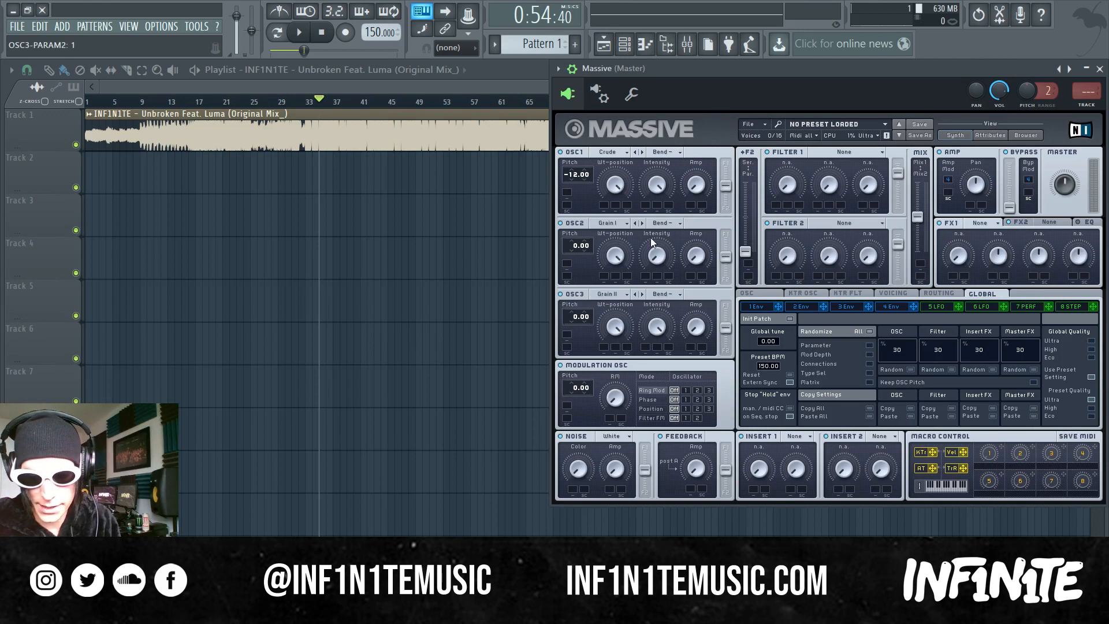
click(703, 333)
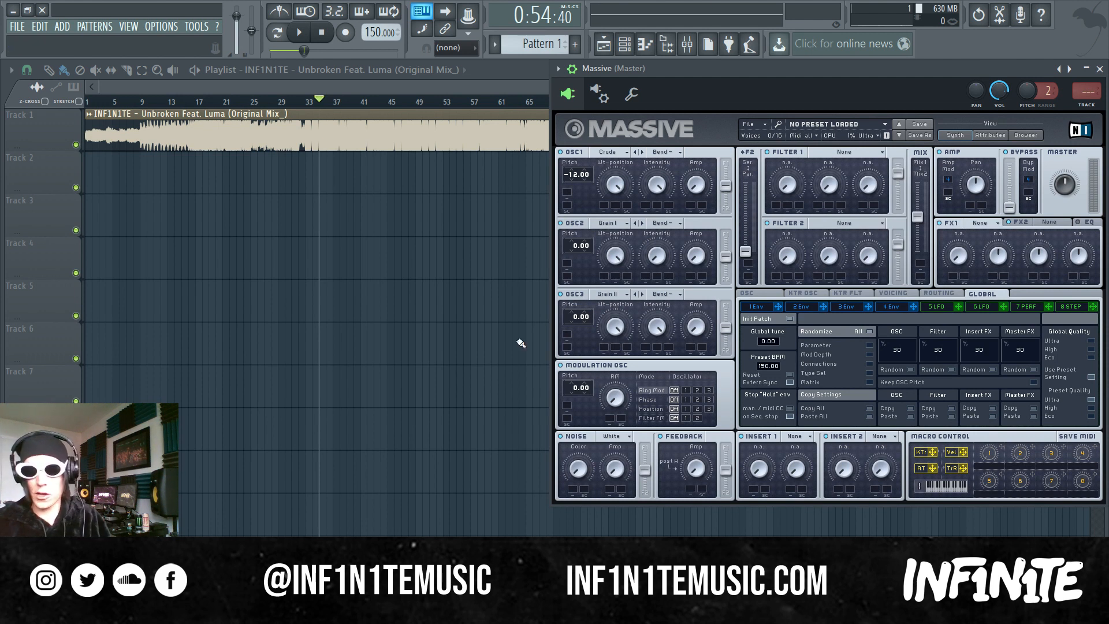
Step: Sync LFO 5 at a 1/8 ratio, with its crossfade at 1 and a sine upper curve
click(941, 306)
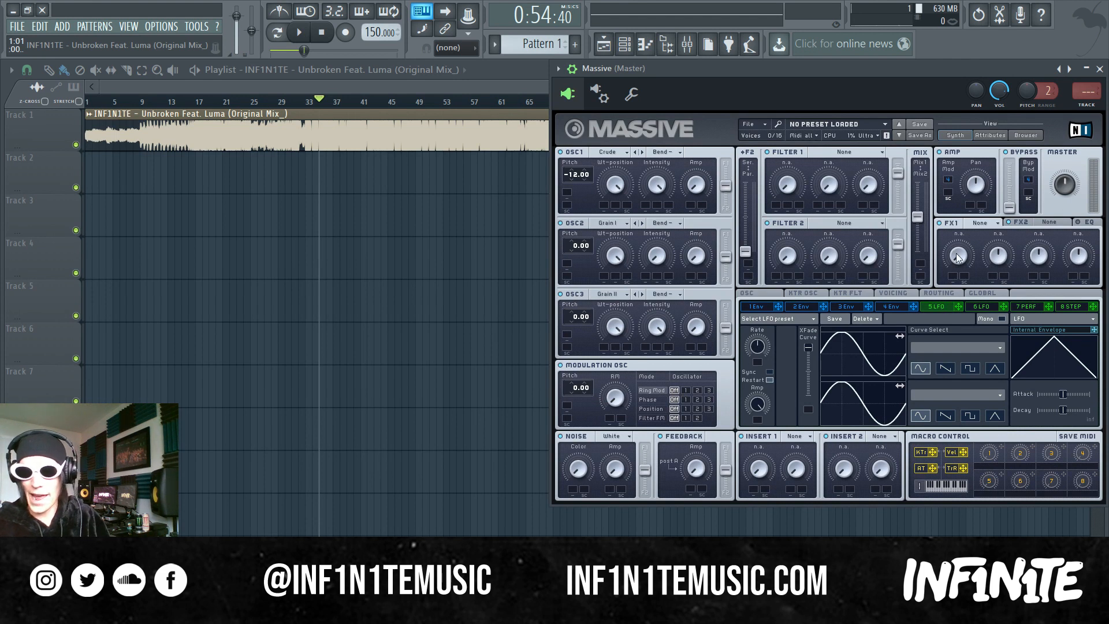
click(769, 372)
drag(764, 354, 769, 347)
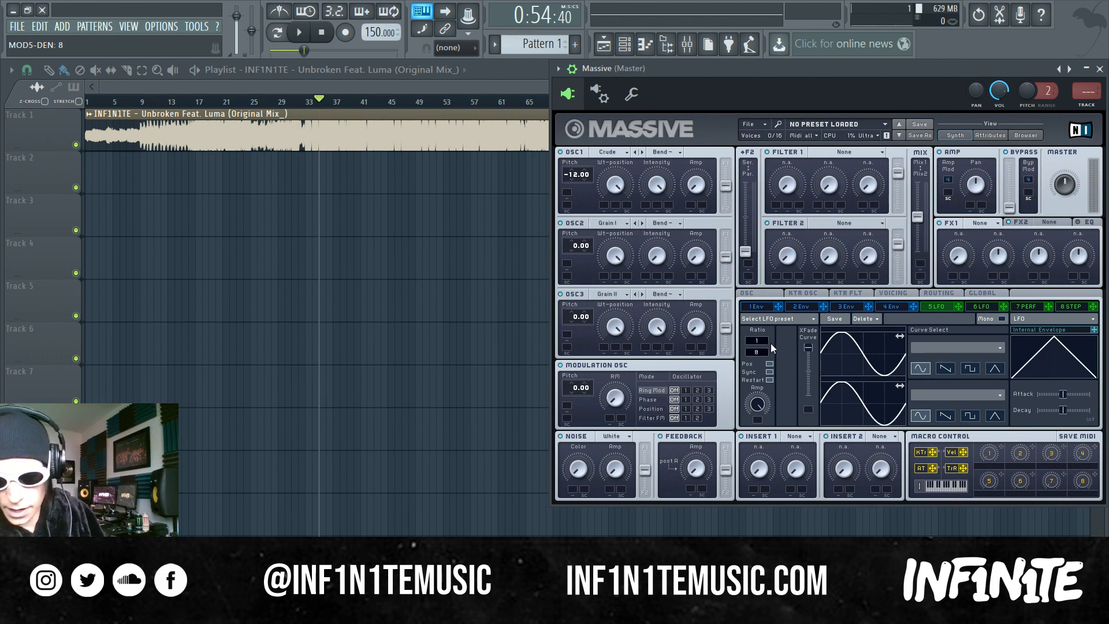
mouse_move(809, 349)
mouse_down()
mouse_move(813, 372)
mouse_move(810, 347)
mouse_up()
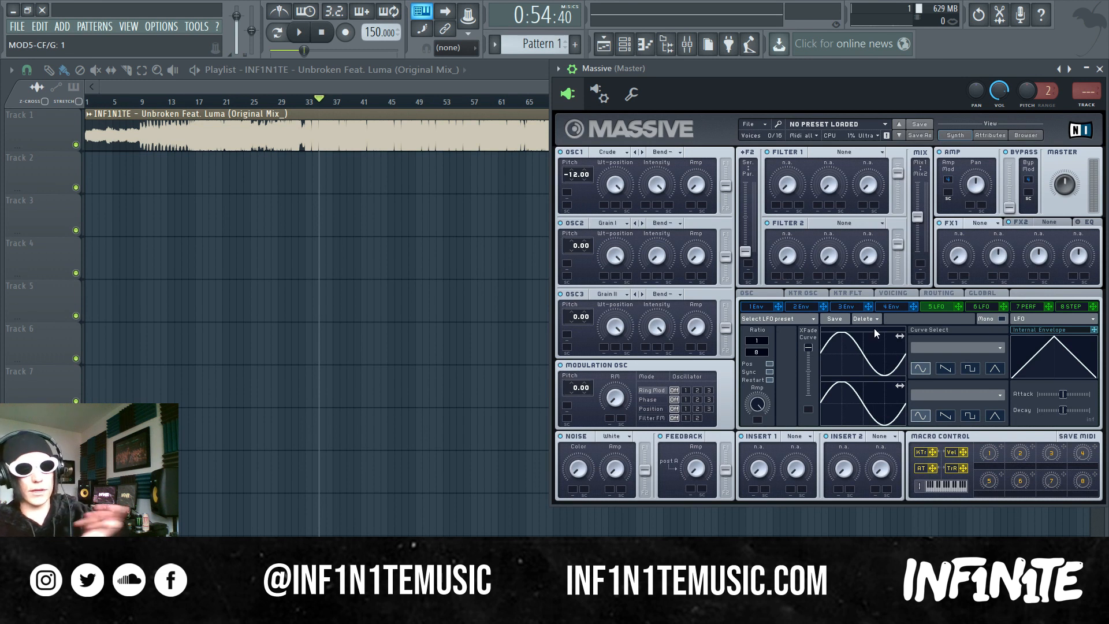
click(948, 369)
click(926, 369)
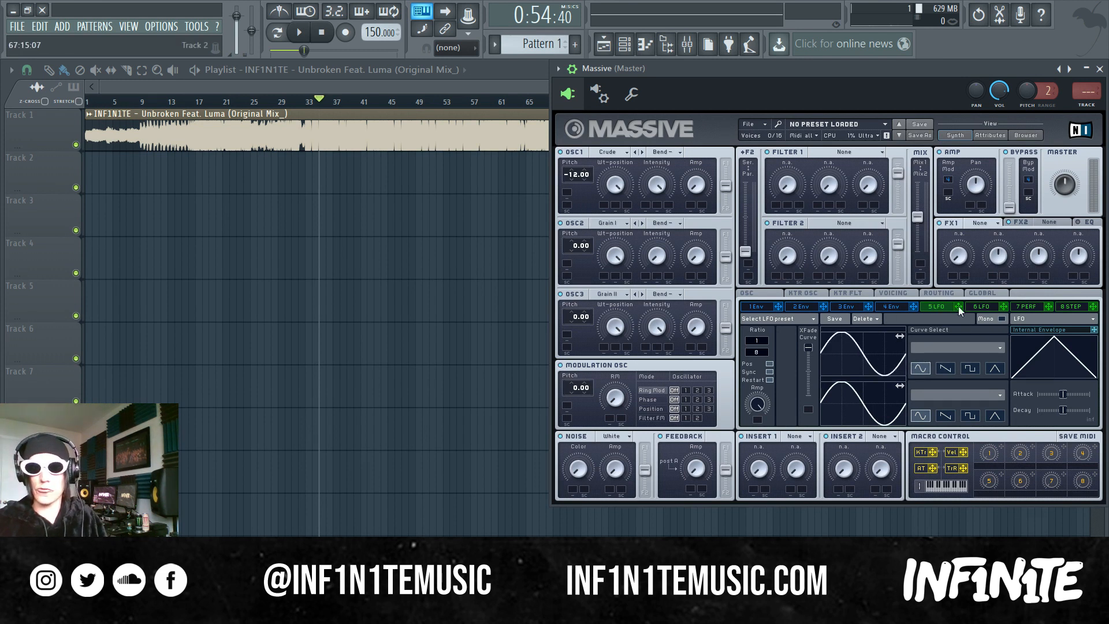
Step: Assign LFO 5 to modulate the amp of oscillators 1, 2 and 3 across the knobs' full range
drag(959, 307, 691, 172)
mouse_move(961, 312)
mouse_down()
mouse_move(692, 278)
mouse_move(688, 129)
mouse_up()
mouse_move(959, 306)
mouse_down()
mouse_move(692, 350)
mouse_move(677, 119)
mouse_up()
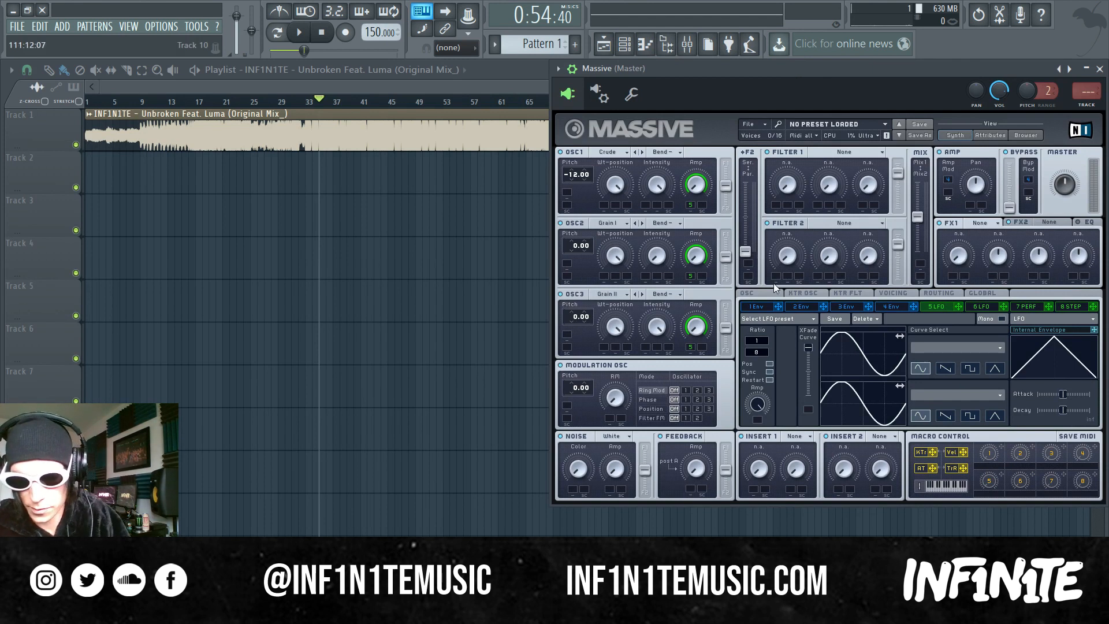
Step: Assign LFO 5 to the intensity of oscillators 1, 2 and 3, and audition the patch with test notes
drag(959, 309, 646, 209)
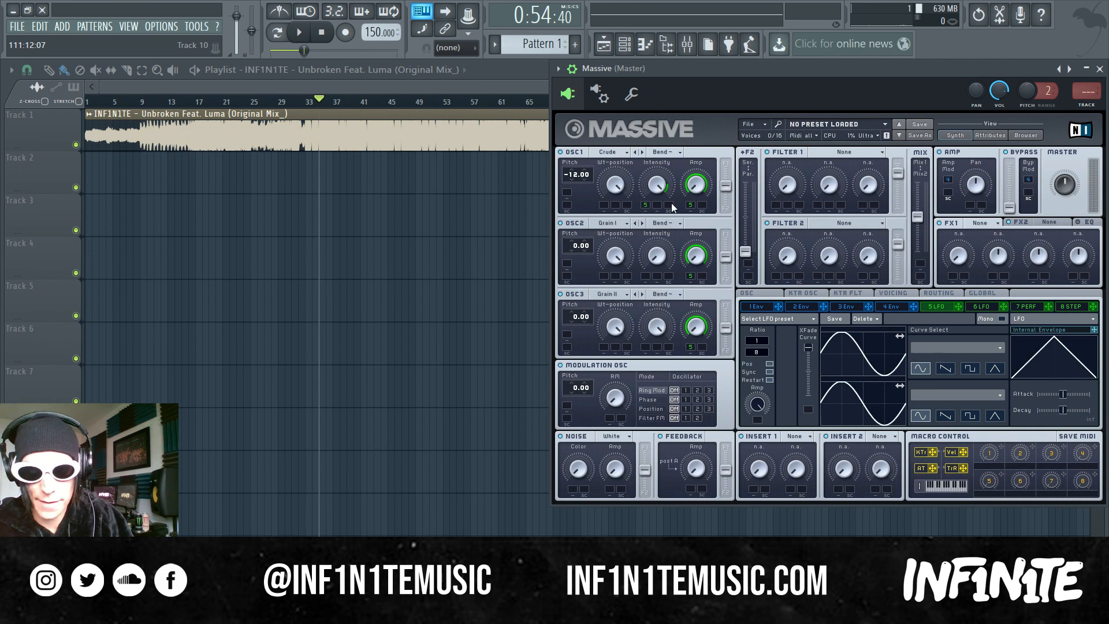
mouse_move(957, 309)
mouse_down()
mouse_move(692, 259)
mouse_move(644, 276)
mouse_move(641, 256)
mouse_up()
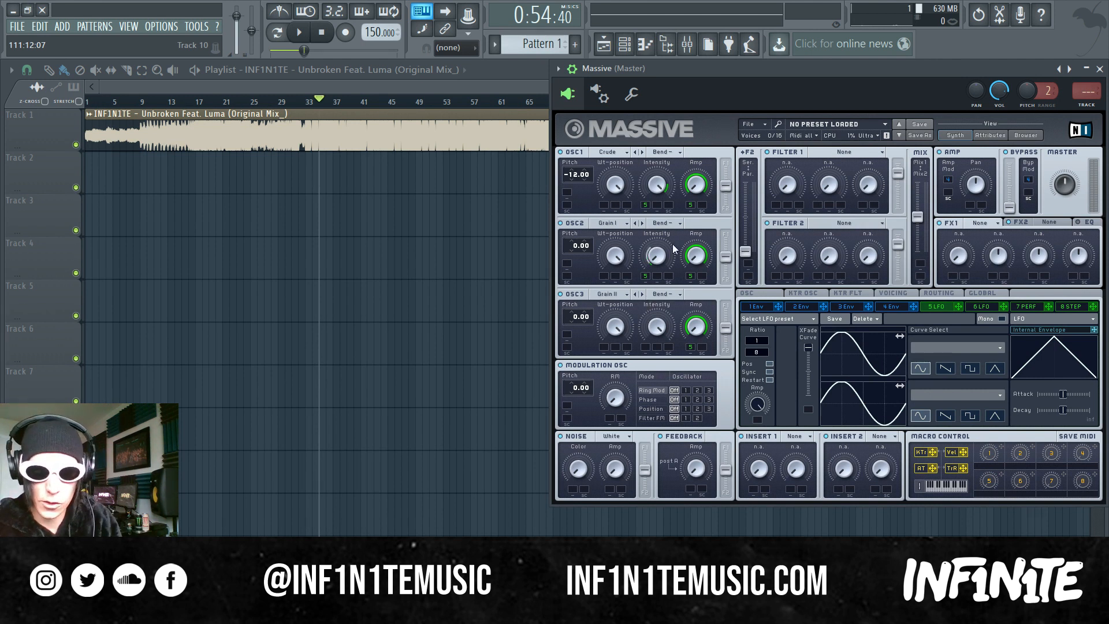
click(650, 258)
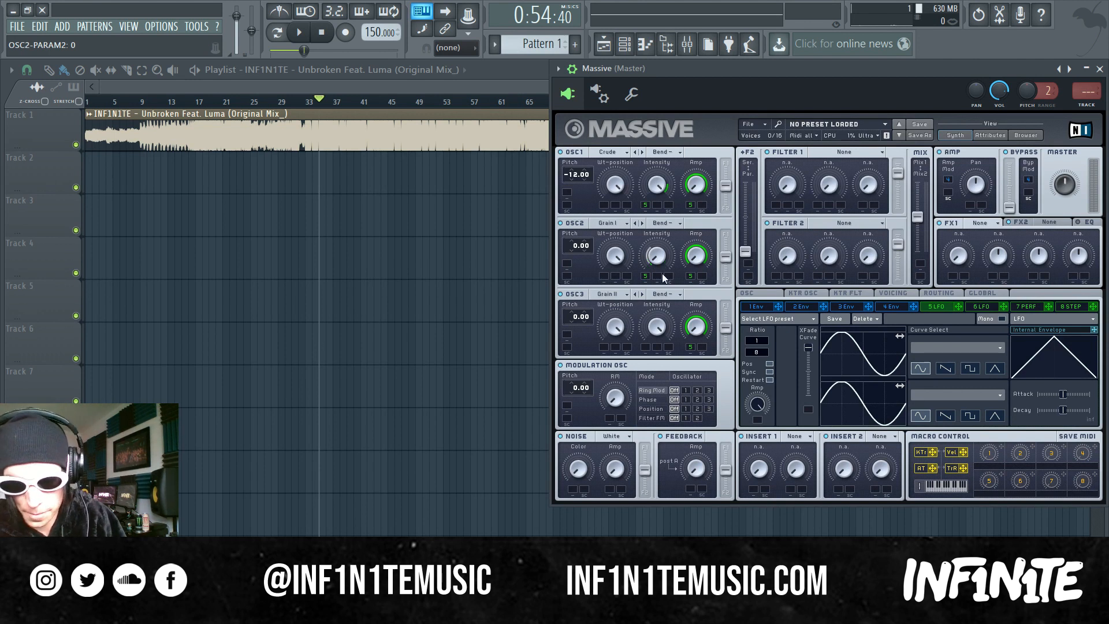
drag(958, 307, 649, 341)
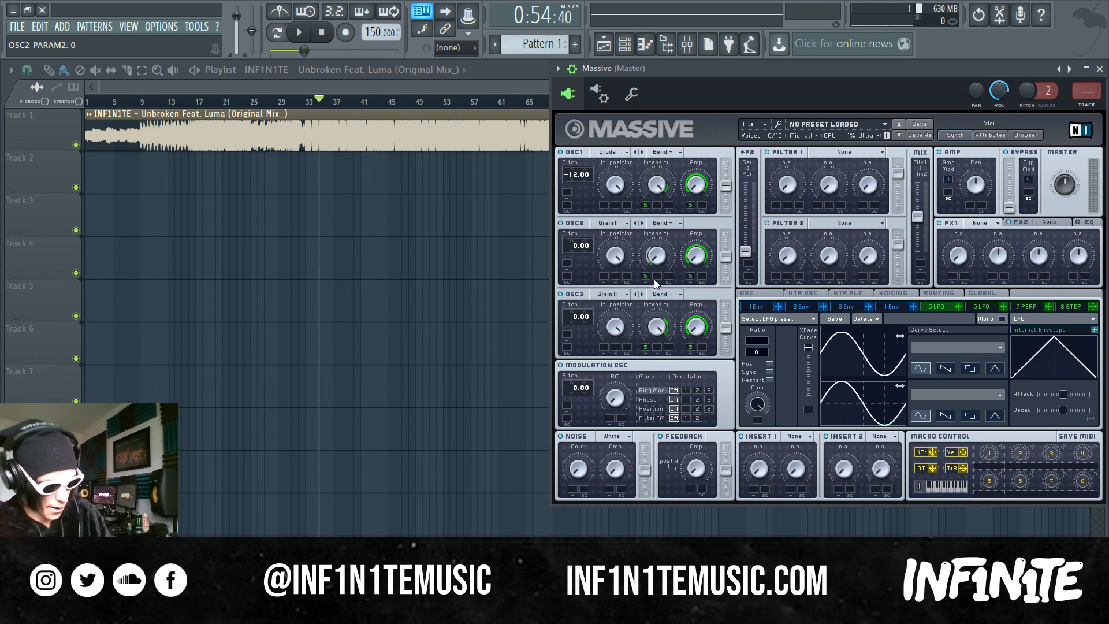
key(v)
key(v)
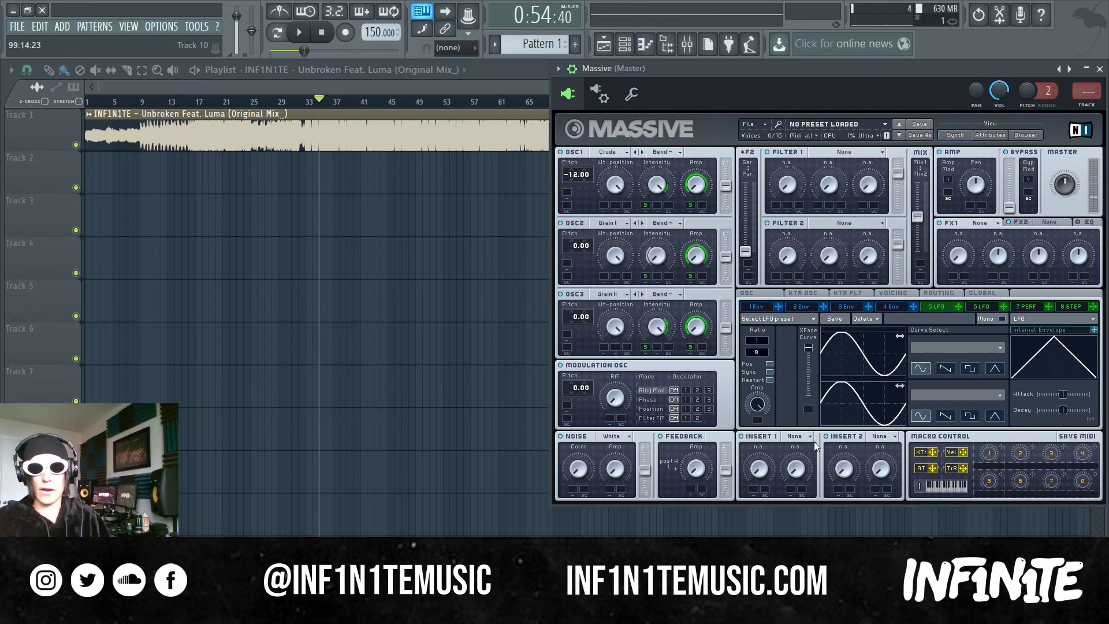
Step: Load a Sine Shaper into Insert 1, set its drive to about 0.22 and modulate the drive with LFO 5
click(794, 437)
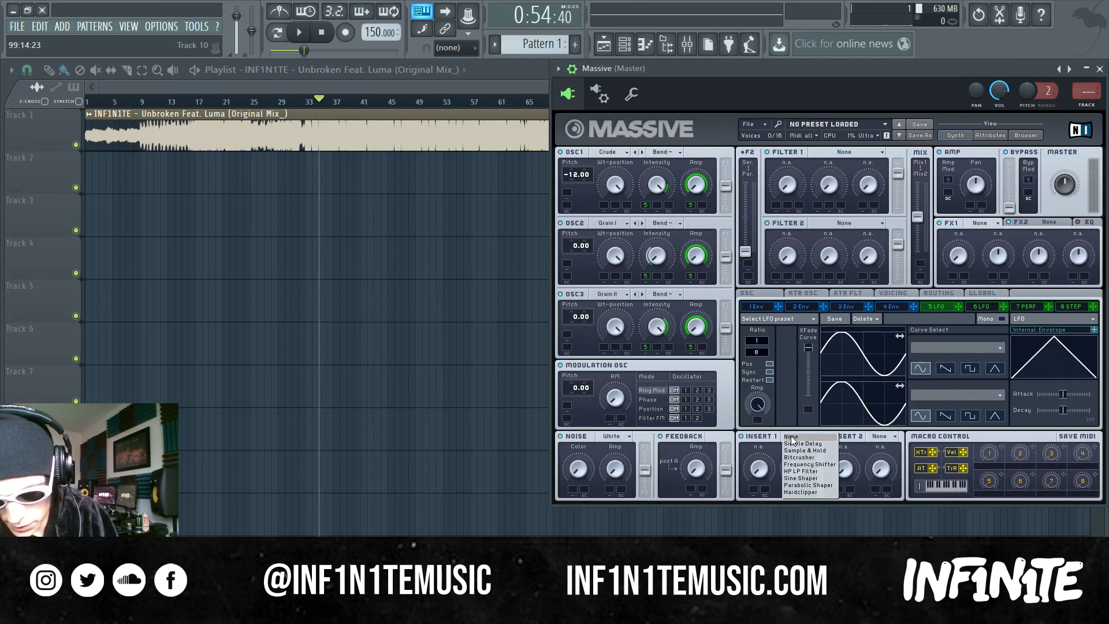
click(803, 478)
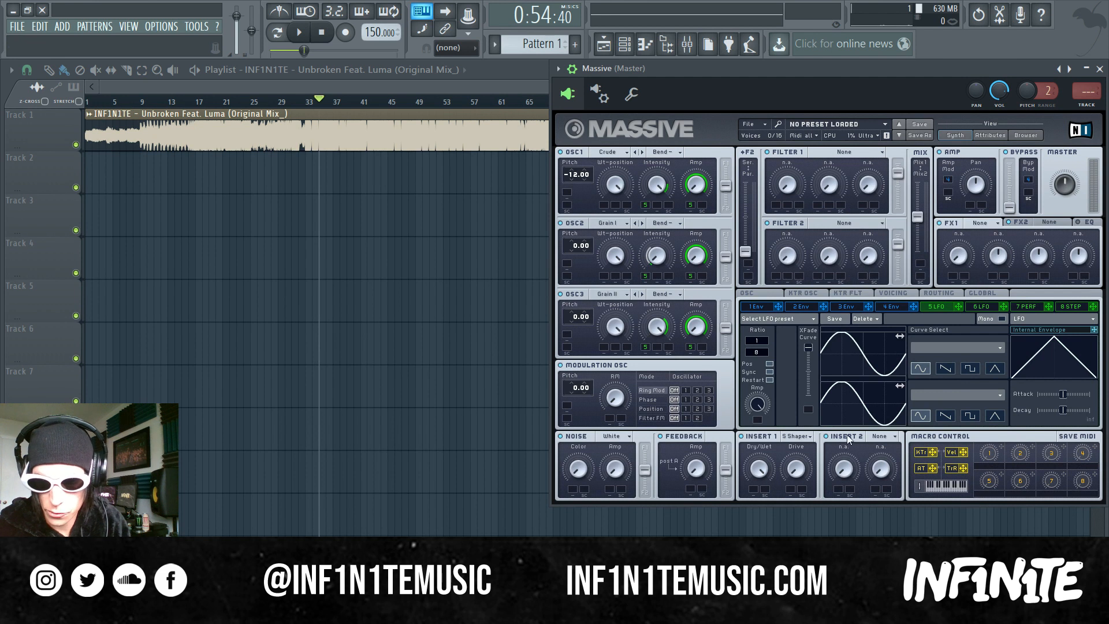
drag(799, 469, 795, 446)
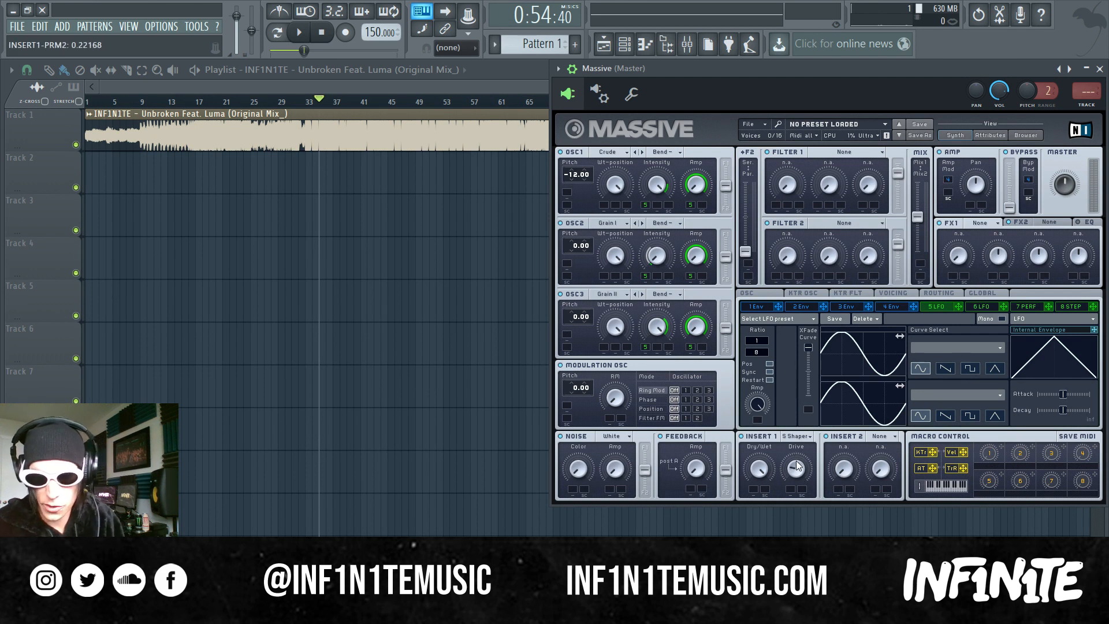
drag(828, 415, 793, 488)
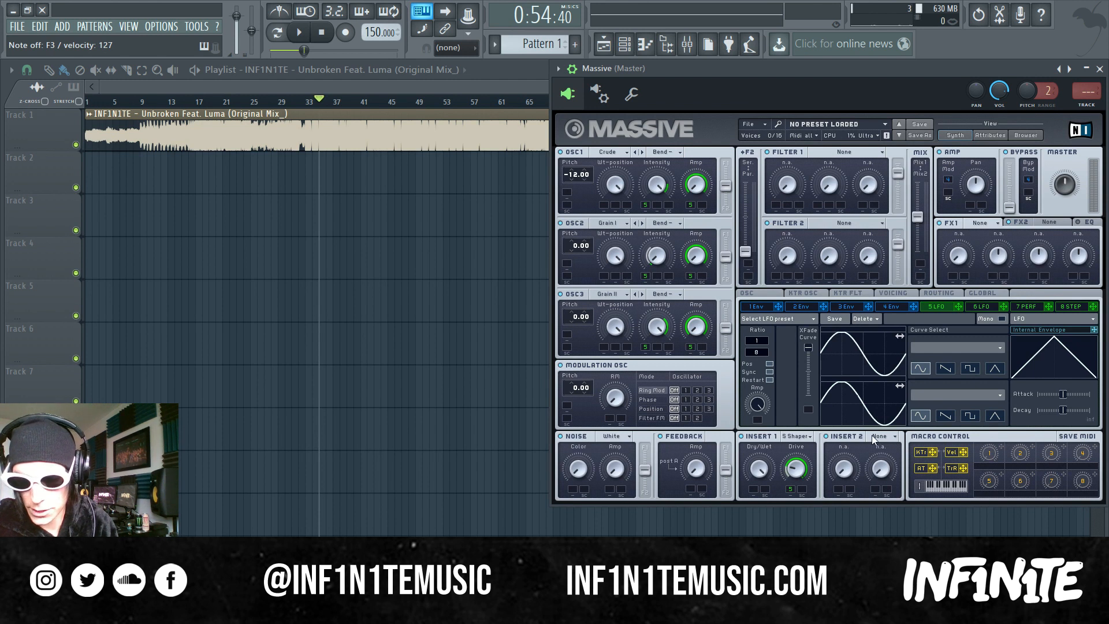
Step: Load a Filter into Insert 2, adjust its Hp and Lp settings, and modulate both with LFO 5
click(890, 438)
click(896, 470)
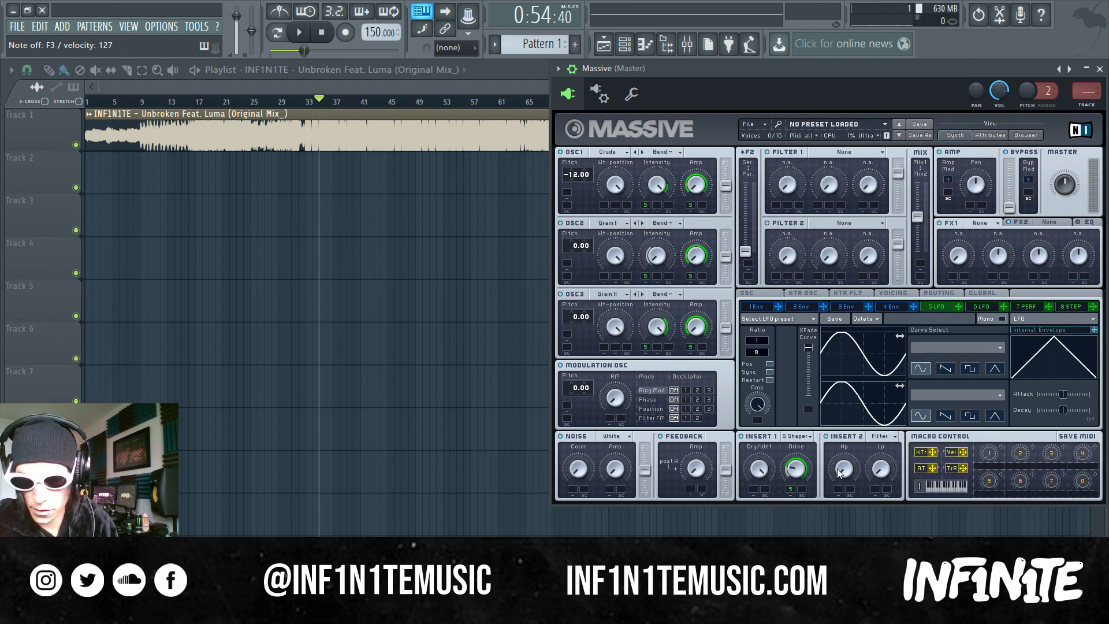
drag(841, 472, 888, 454)
drag(958, 306, 840, 487)
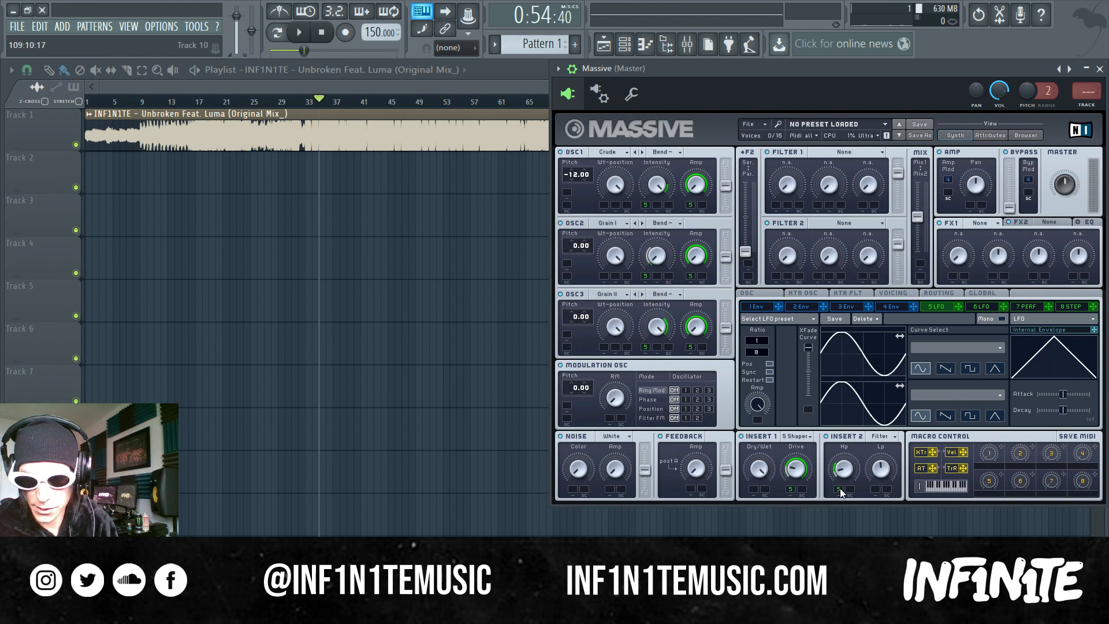
drag(959, 306, 876, 489)
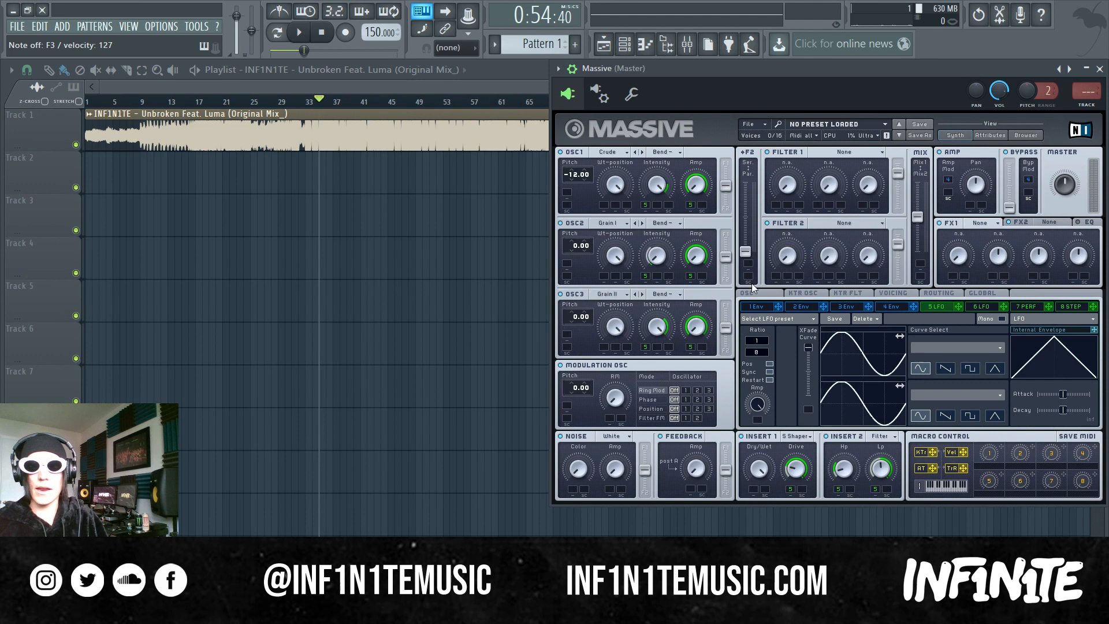
Step: Raise envelope 4's decay level to maximum and set its release time to 0
click(906, 307)
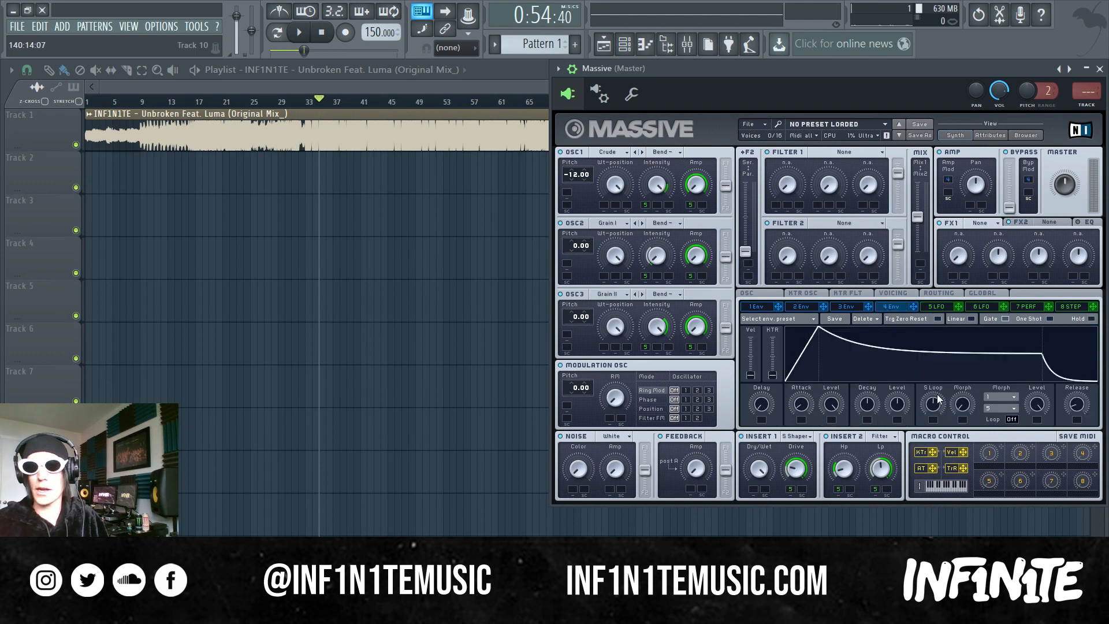
drag(901, 405, 880, 165)
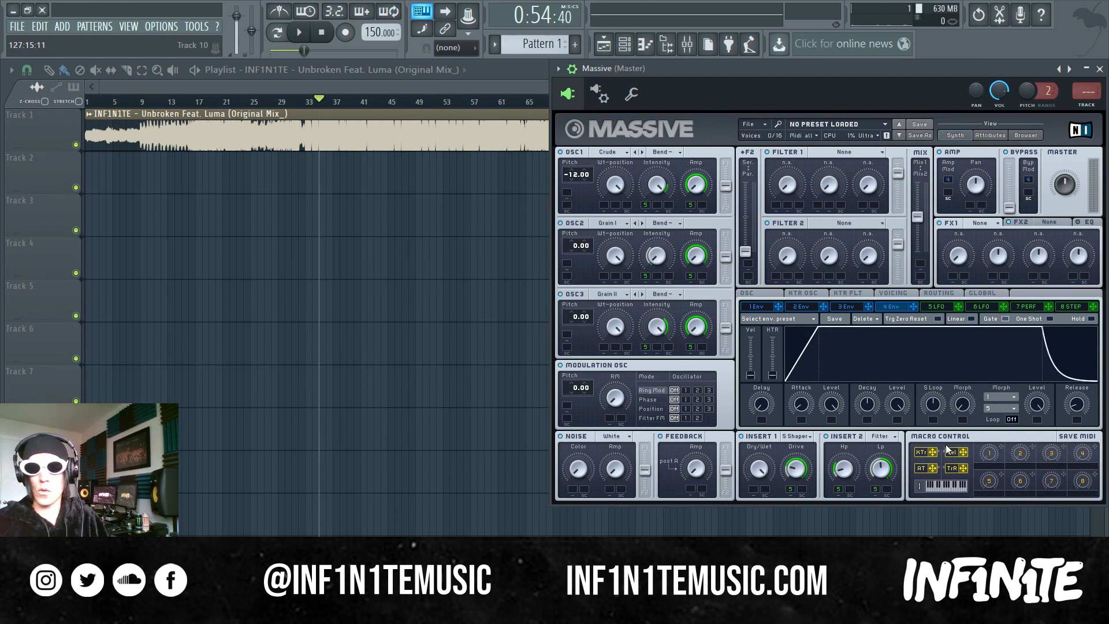
drag(1080, 405, 1089, 442)
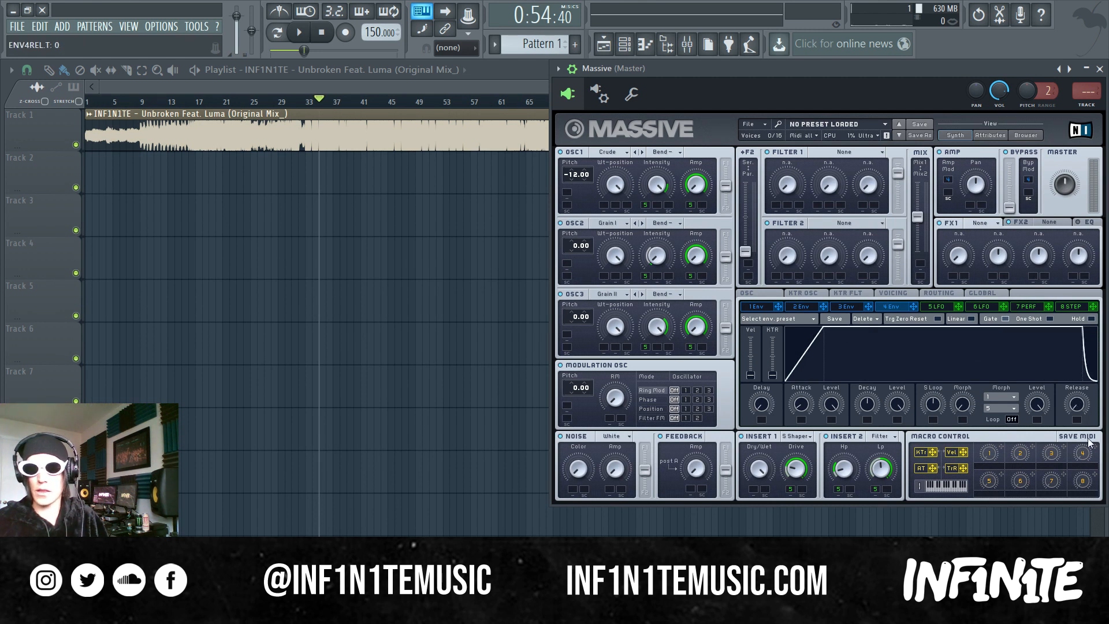
click(934, 311)
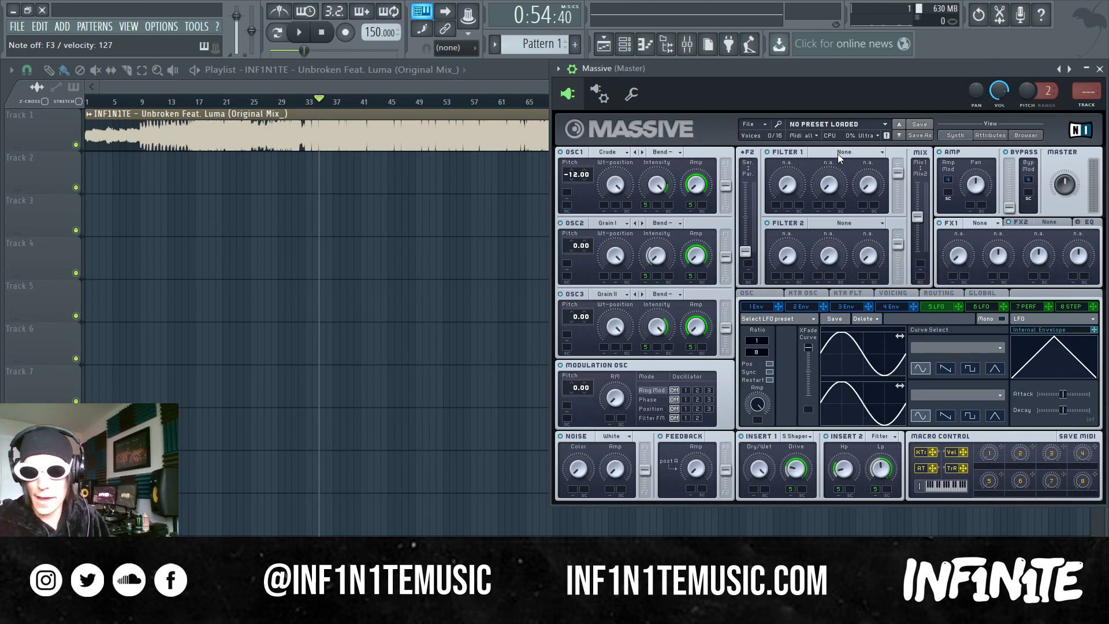
Step: Set Filter 1 to Double Notch and move the filter routing fader fully to parallel
click(854, 153)
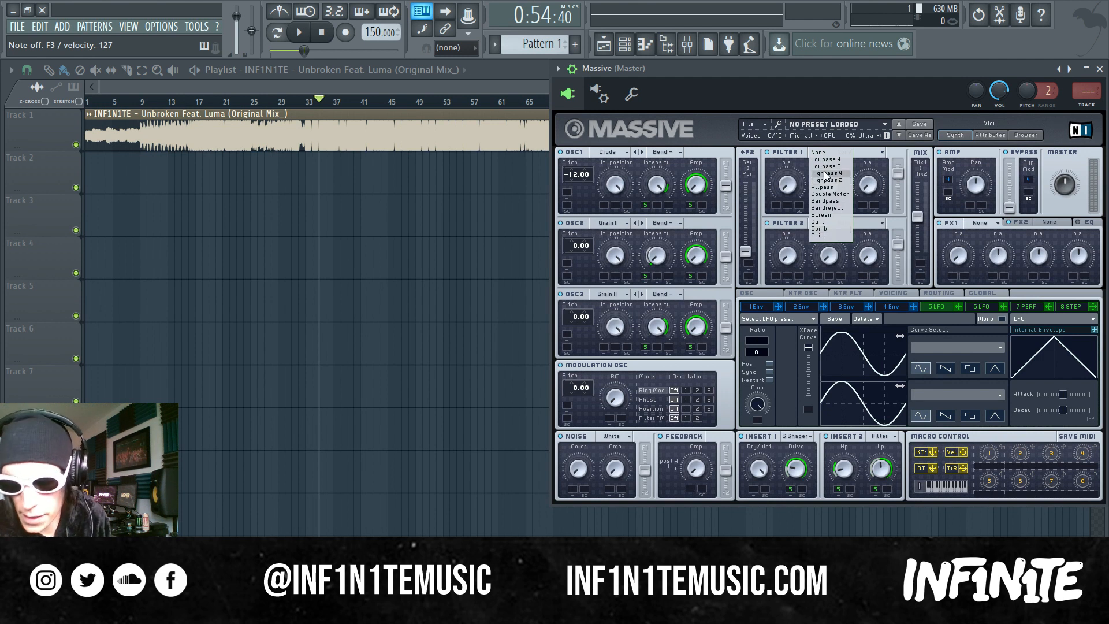
click(830, 194)
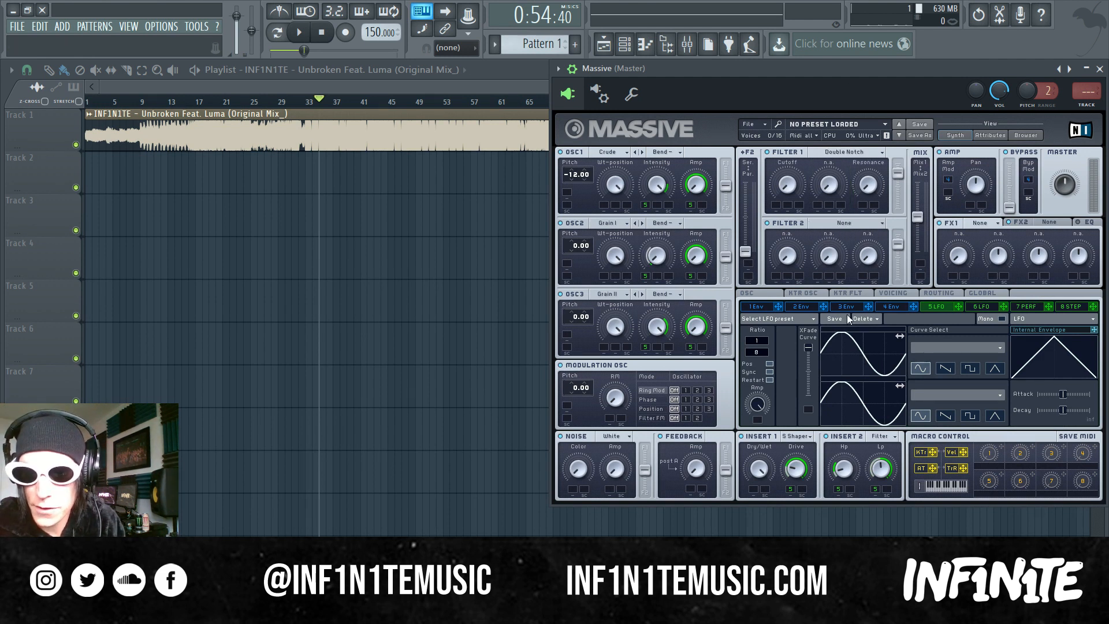
drag(745, 251, 760, 133)
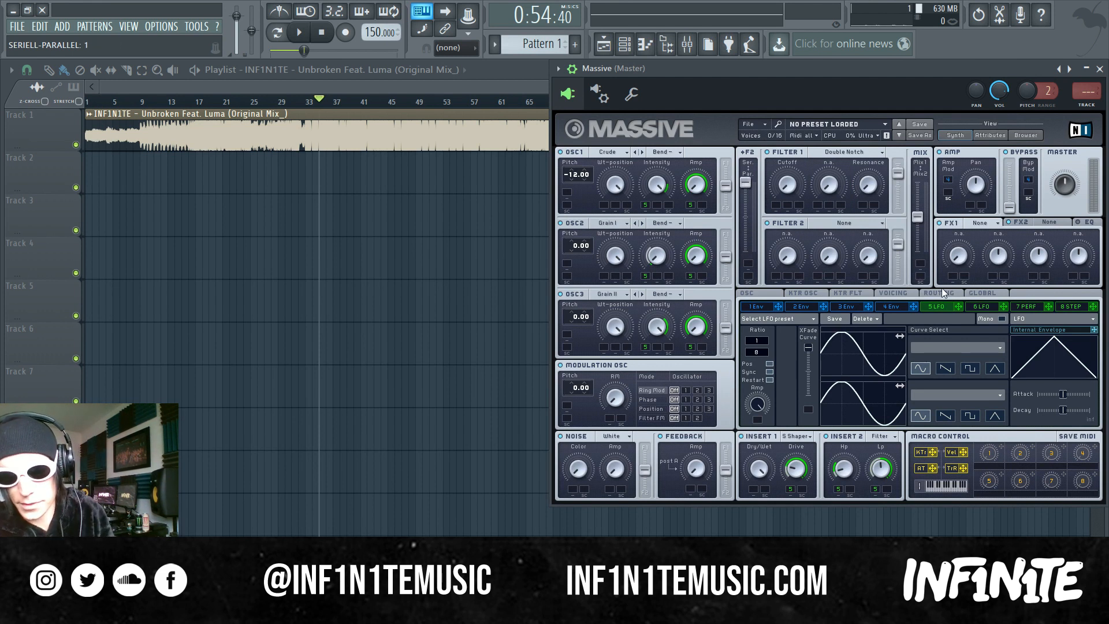
Step: Raise Filter 1's cutoff, modulate it with LFO 5, and raise the resonance slightly
drag(787, 185, 781, 79)
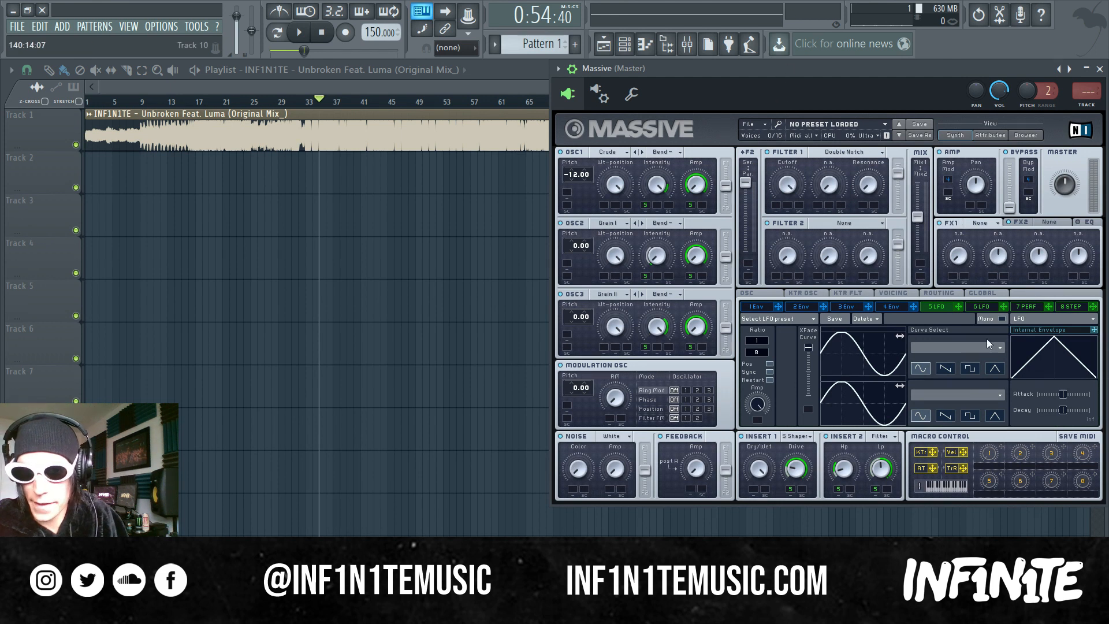
drag(960, 311, 779, 220)
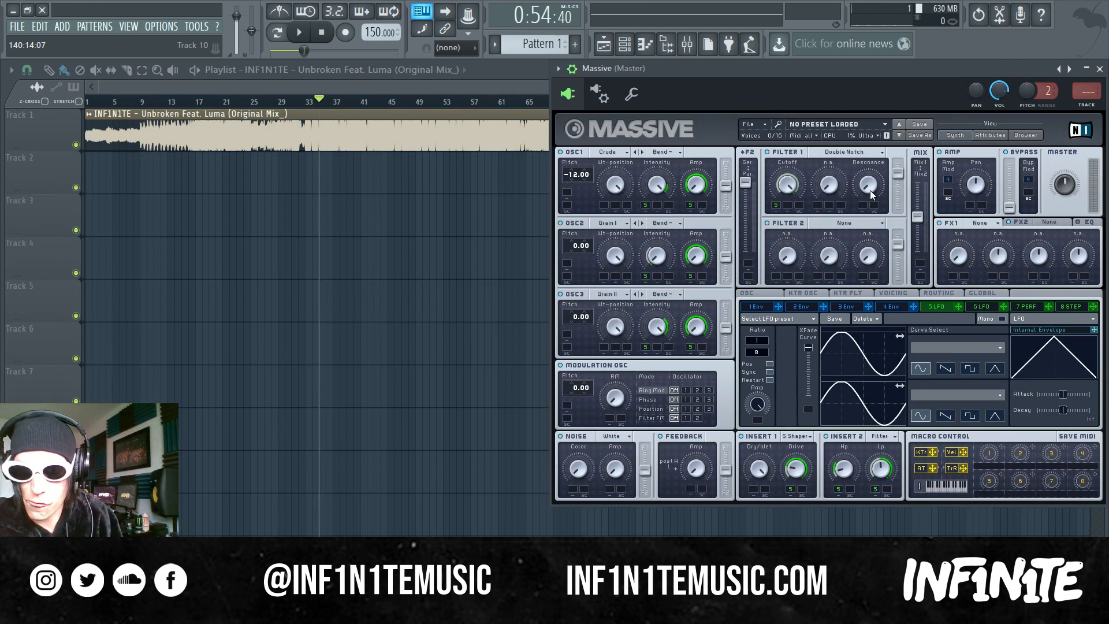
drag(869, 172, 875, 184)
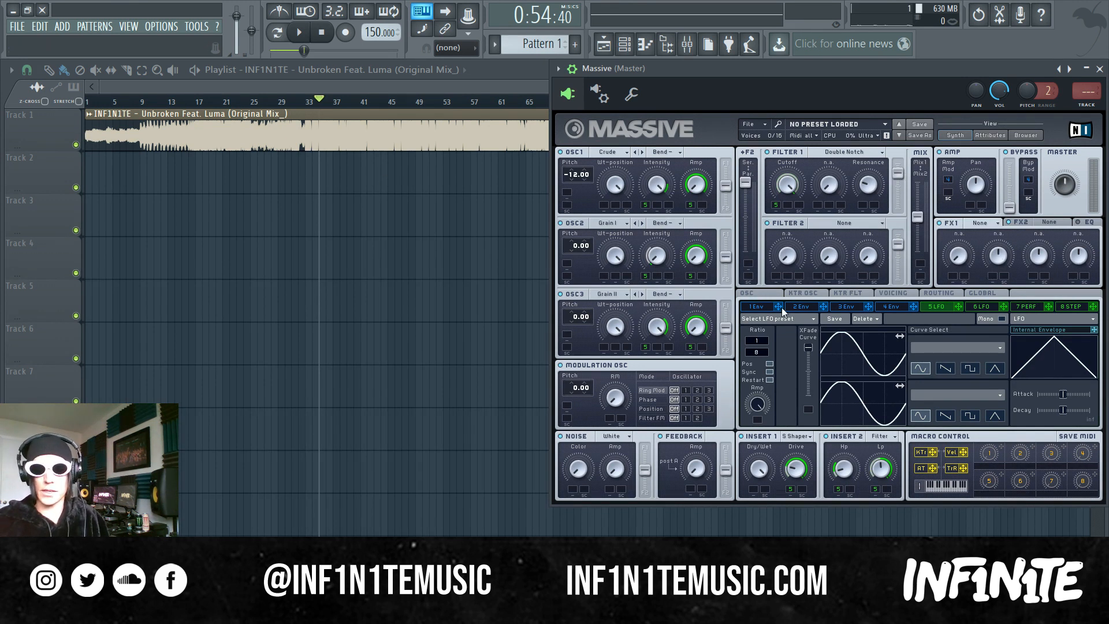
Step: Enable oscillator phase restart via gate, and set the voicing to 2 unison voices with the pan position spread fully toward Full Inv
click(754, 293)
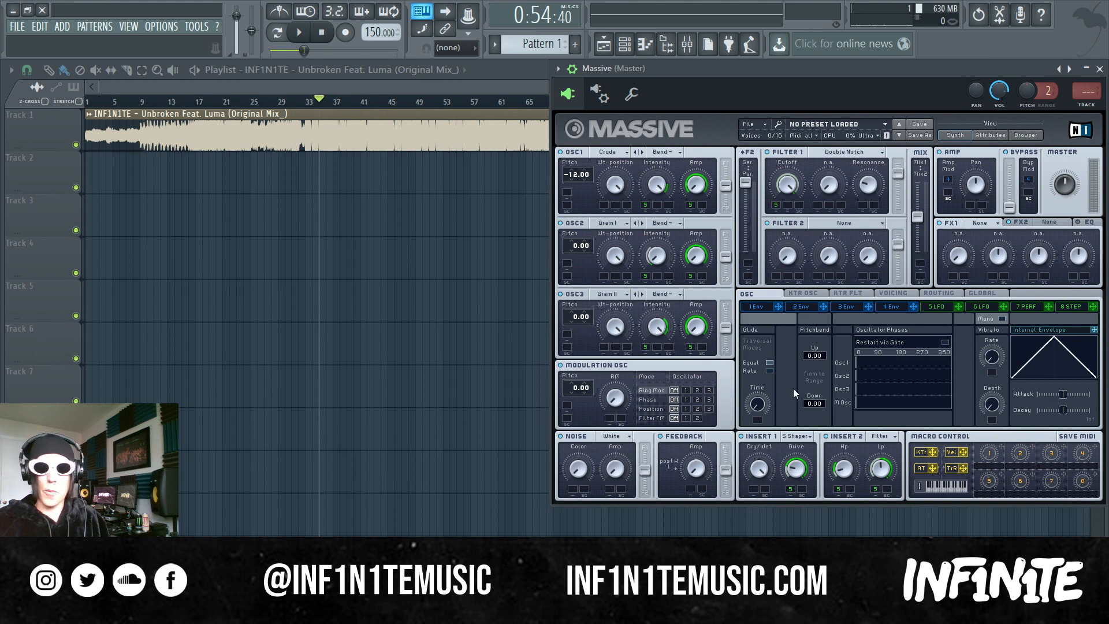
click(945, 343)
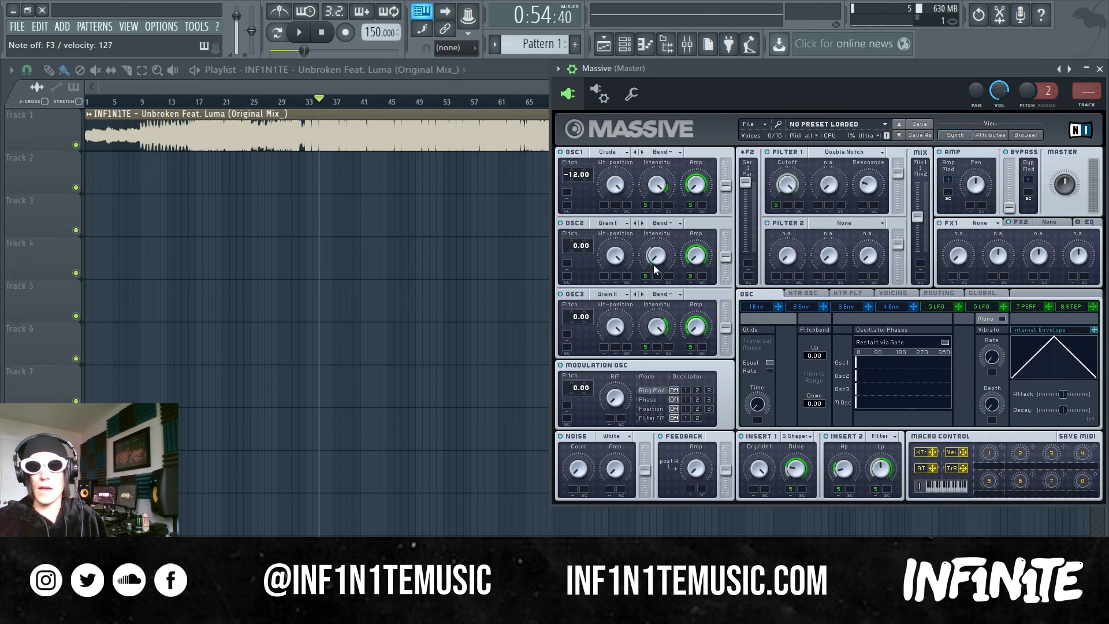
click(889, 294)
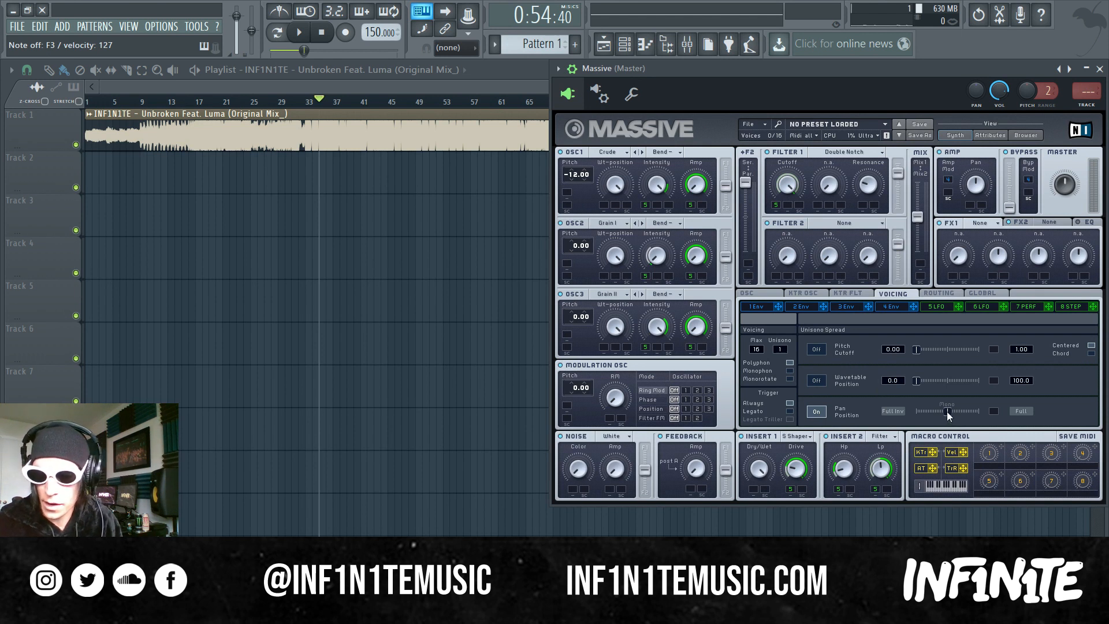
drag(948, 411, 890, 396)
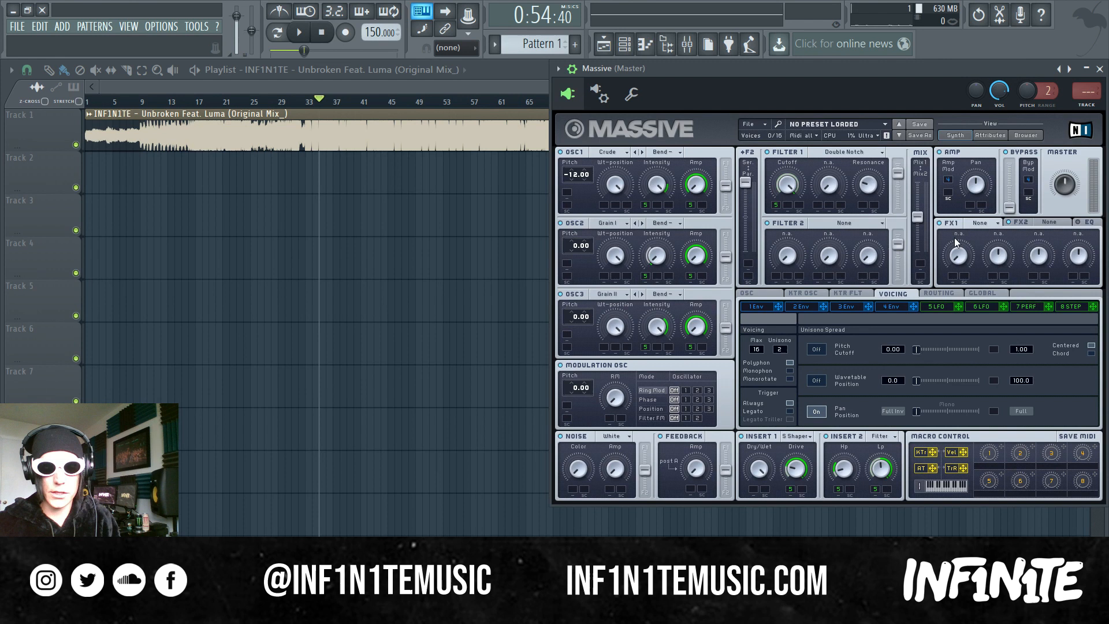
Step: Load a Brauner Tube into FX1, raise its dry/wet to about halfway and set the drive to about 0.44
click(989, 221)
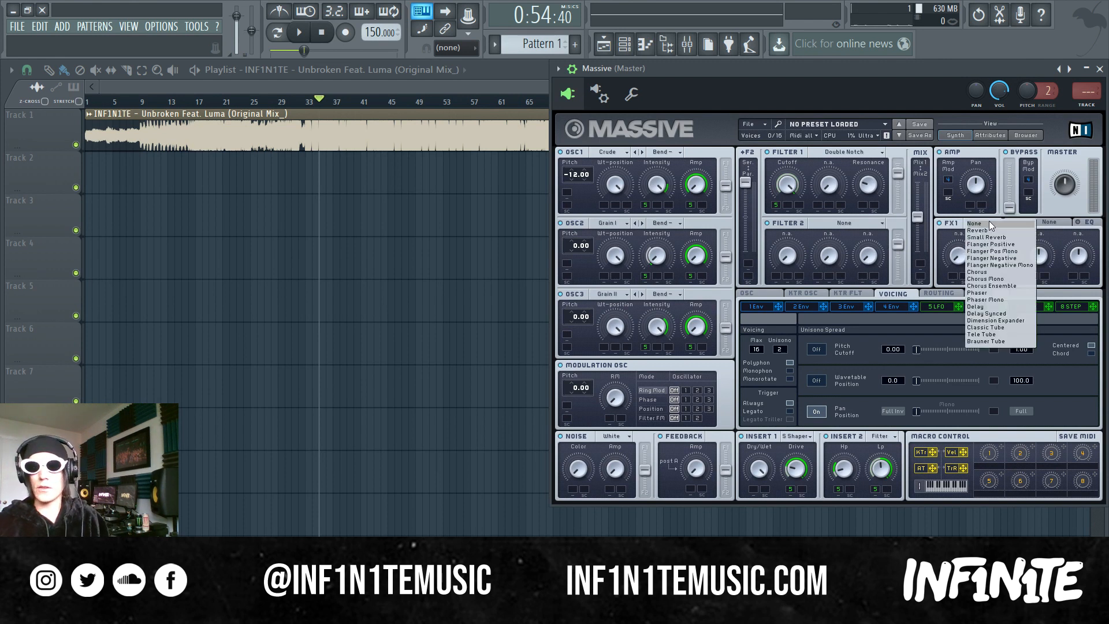
click(988, 341)
click(956, 263)
drag(960, 258, 997, 262)
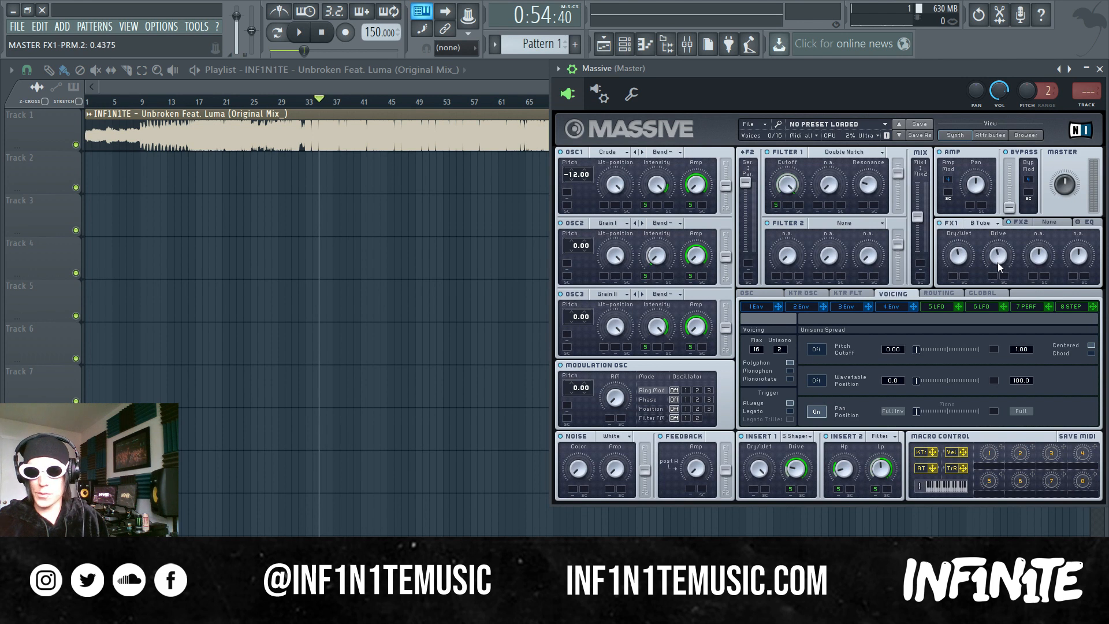
Step: Assign LFO 5 to the drive of FX1's Brauner Tube and widen its upward modulation range
click(936, 307)
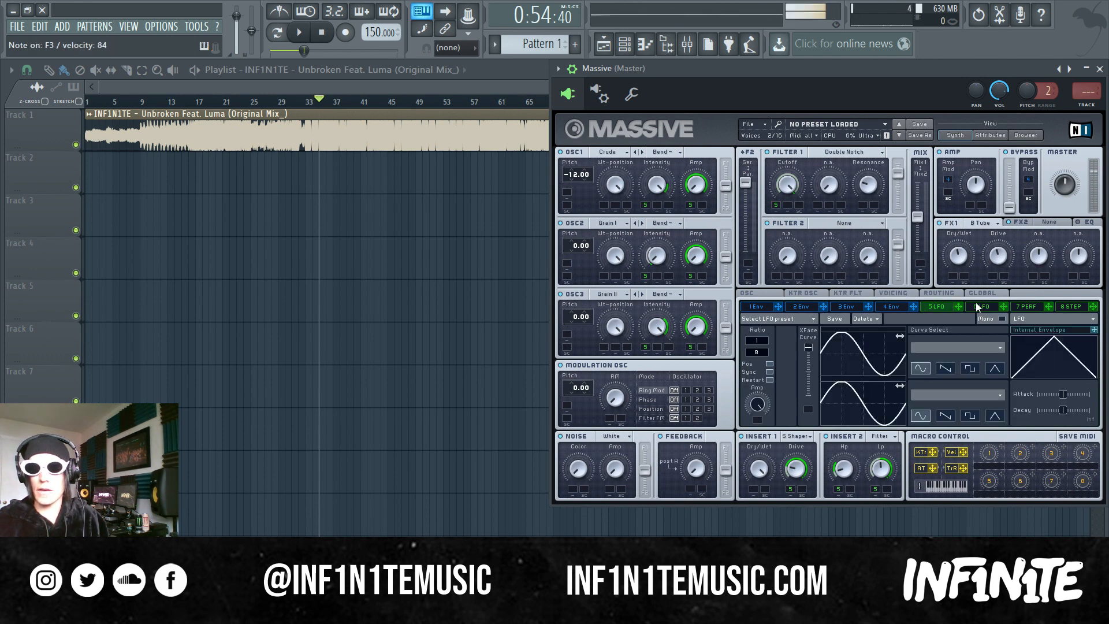
drag(959, 307, 993, 278)
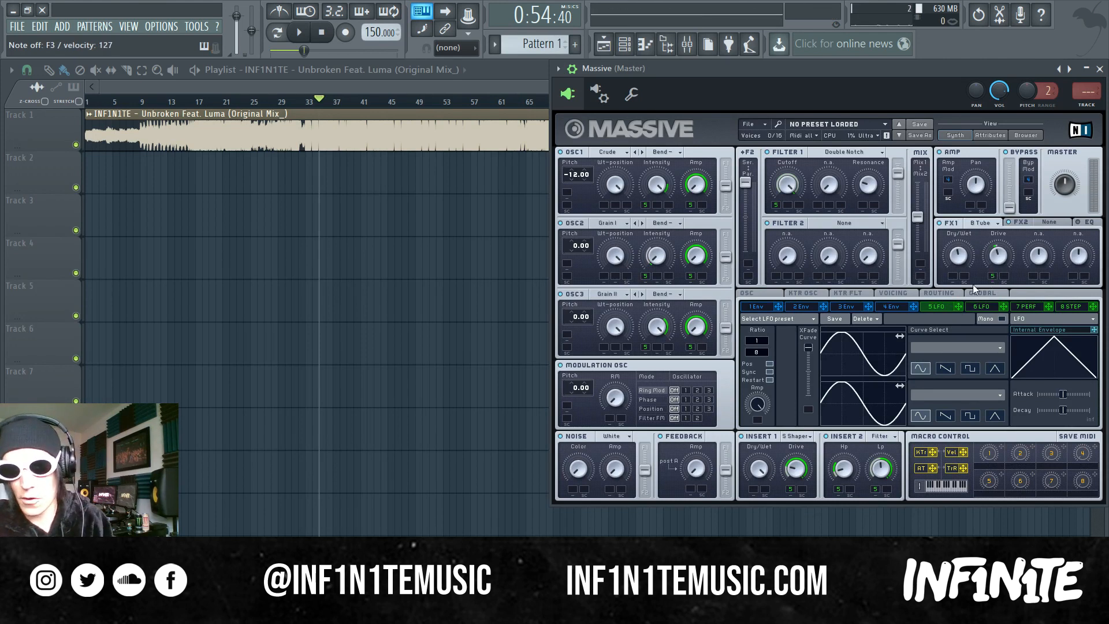
drag(996, 276, 995, 269)
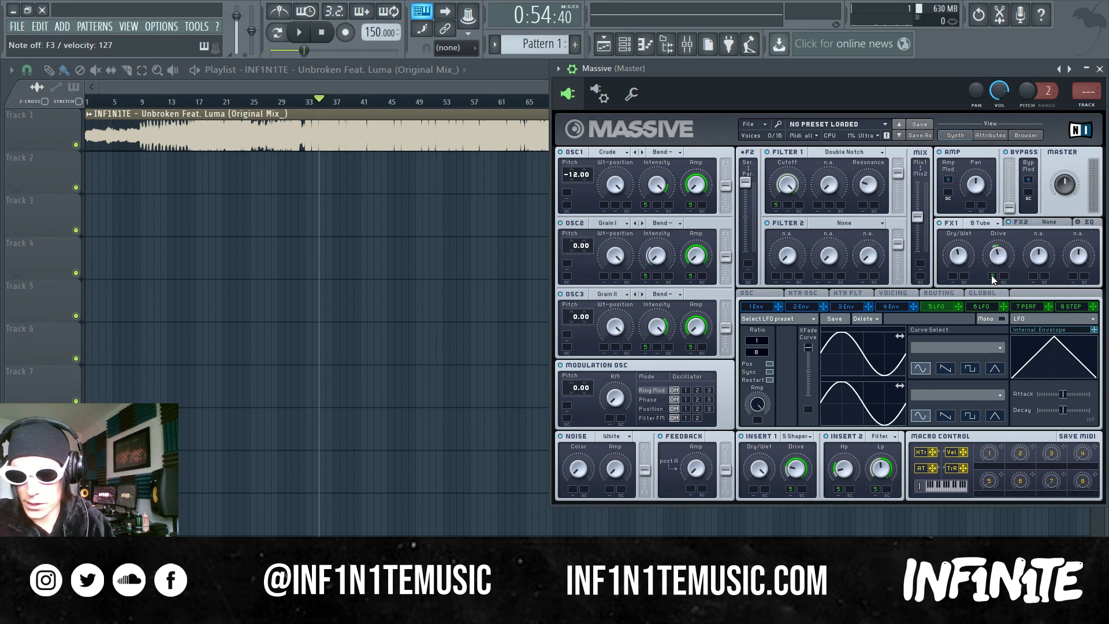
drag(992, 262, 998, 236)
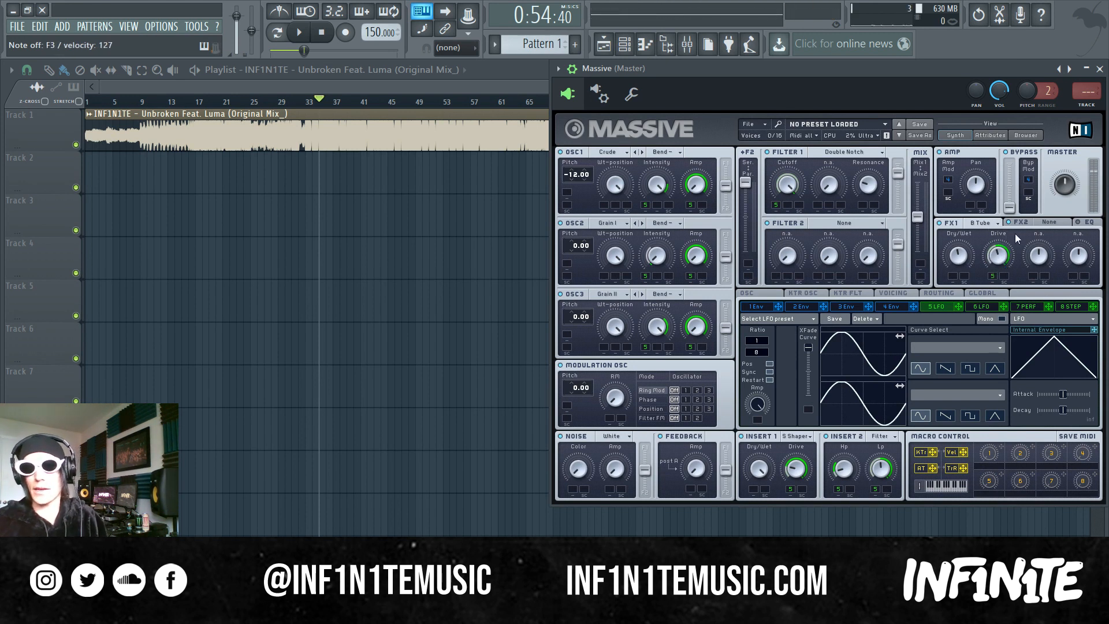
Step: Load a Dimension Expander into FX2 and set its size to 0
click(1038, 226)
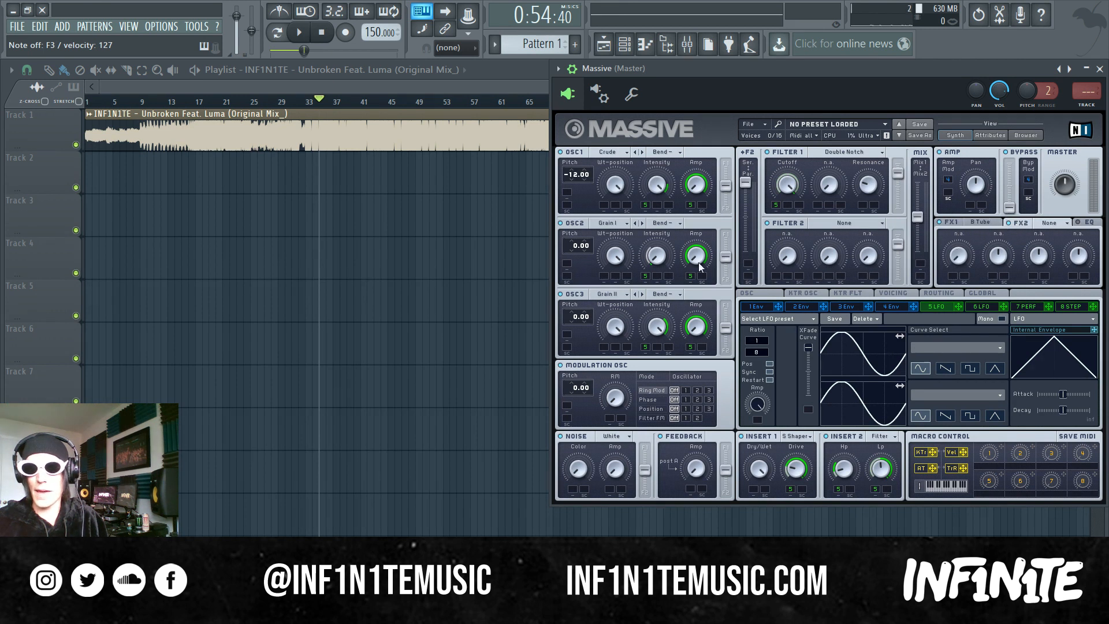
click(1049, 225)
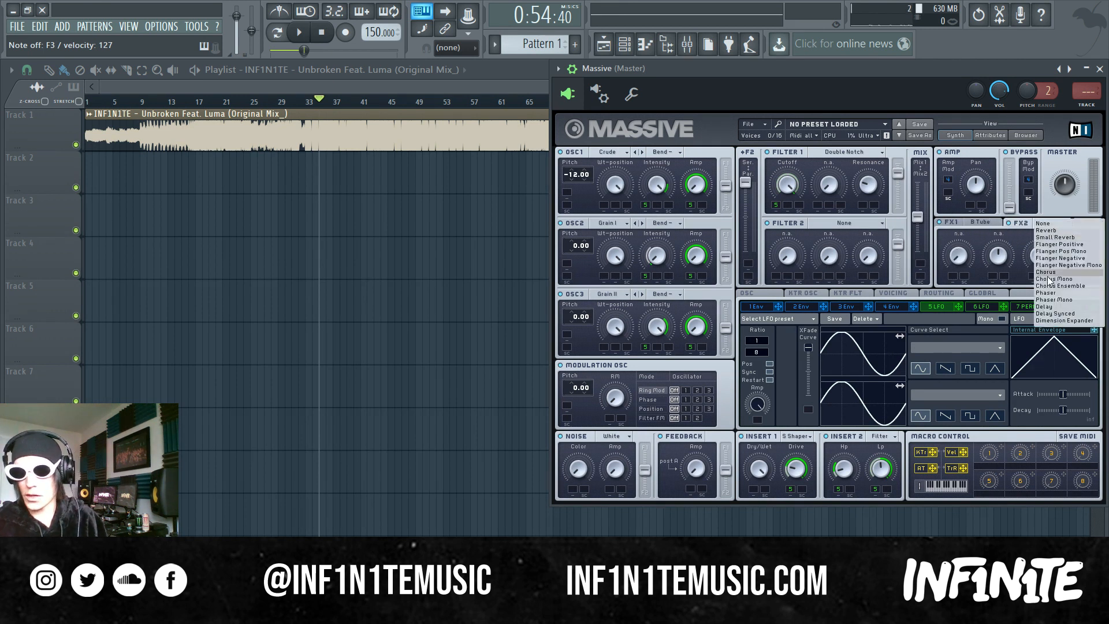
click(1073, 321)
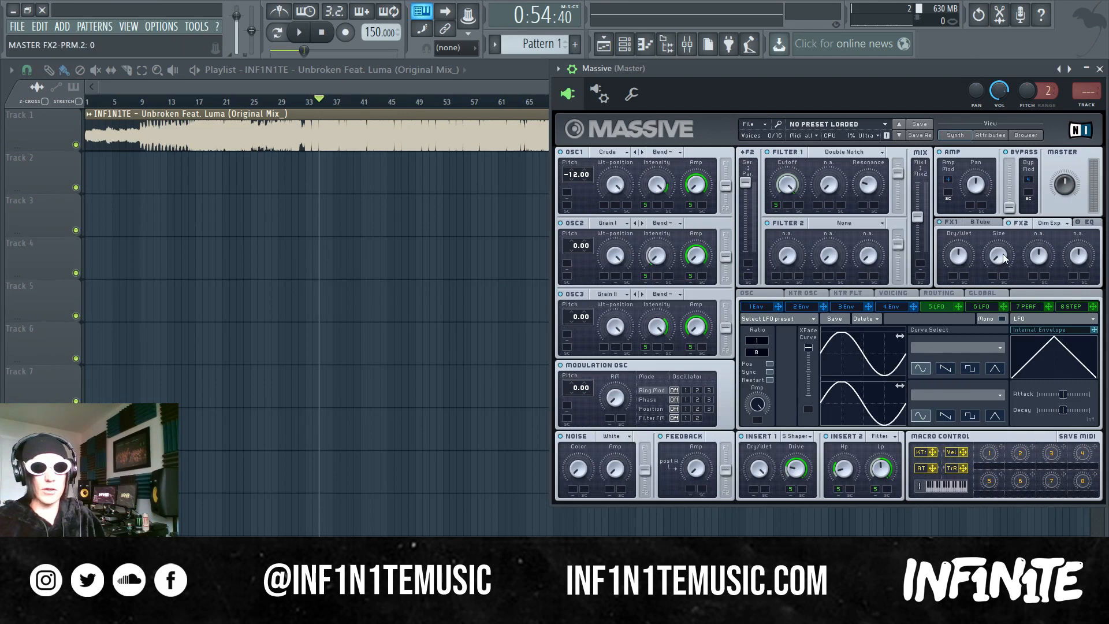
drag(1003, 258, 1002, 258)
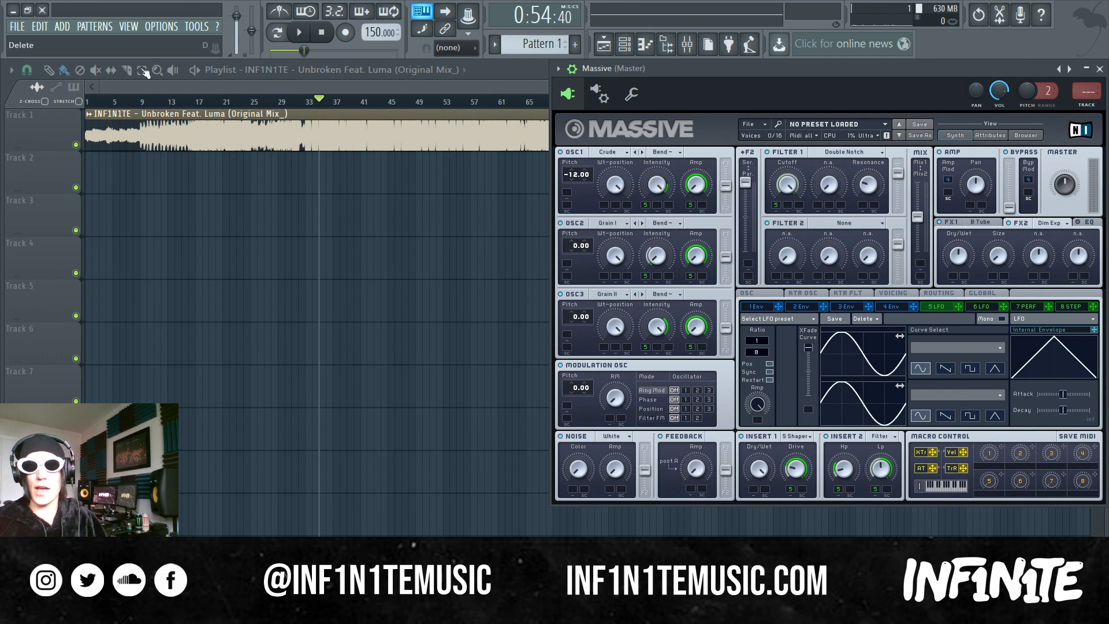
Step: Enable the EQ and assign LFO 5 to its high shelf, with an upward range, and to its boost
click(1090, 223)
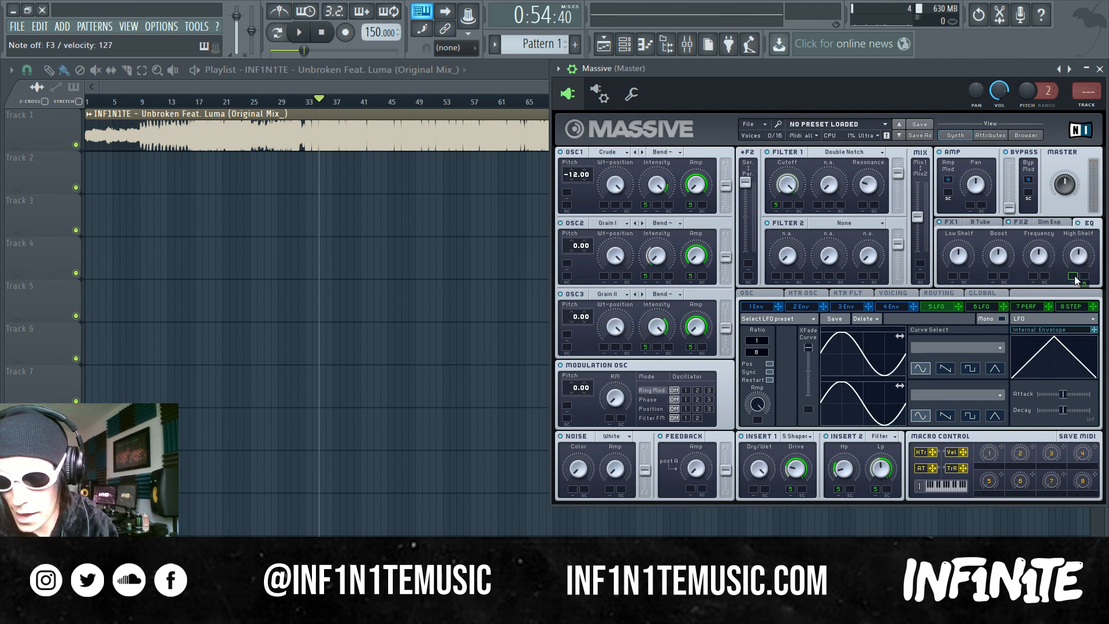
drag(1076, 277, 1081, 259)
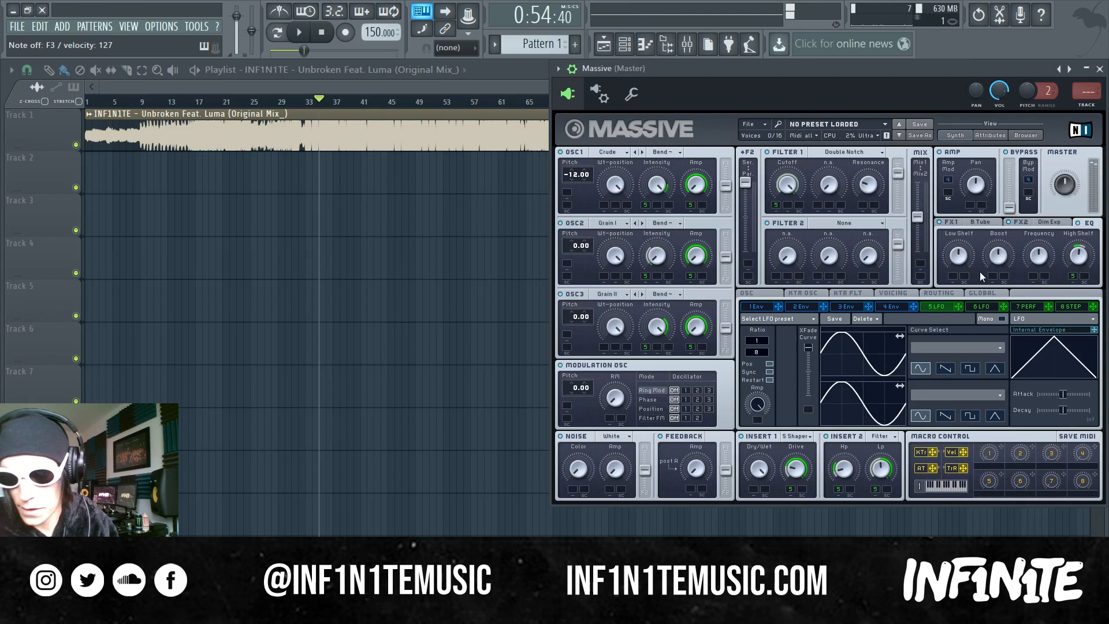
drag(958, 307, 992, 276)
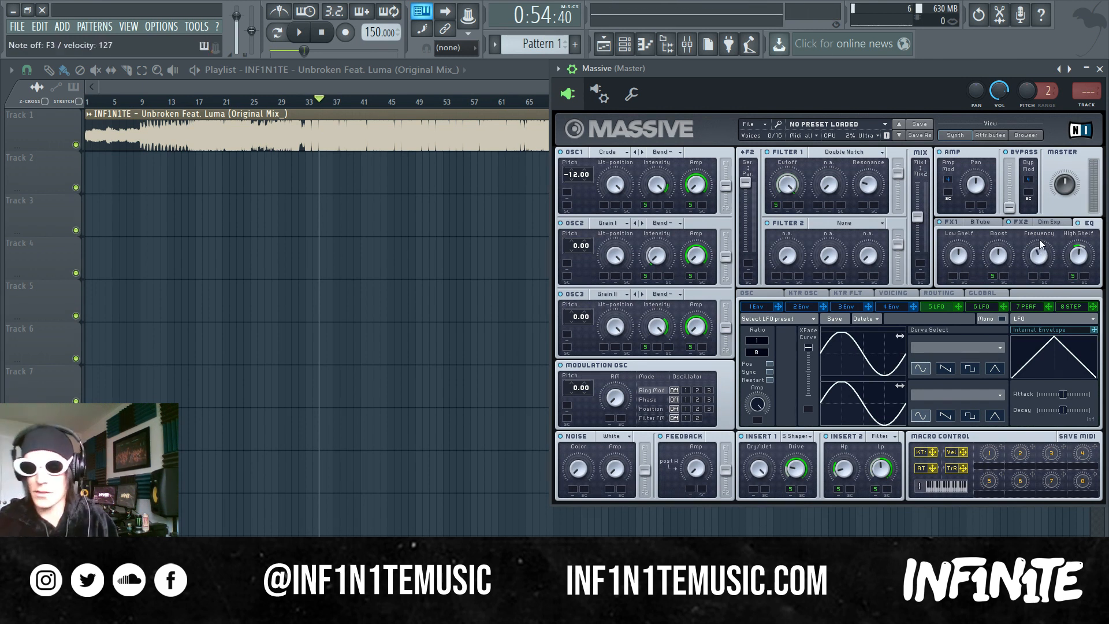
Step: Lower the EQ's frequency and low shelf, and give the boost and low shelf an upward LFO 5 modulation range
drag(1040, 251, 993, 282)
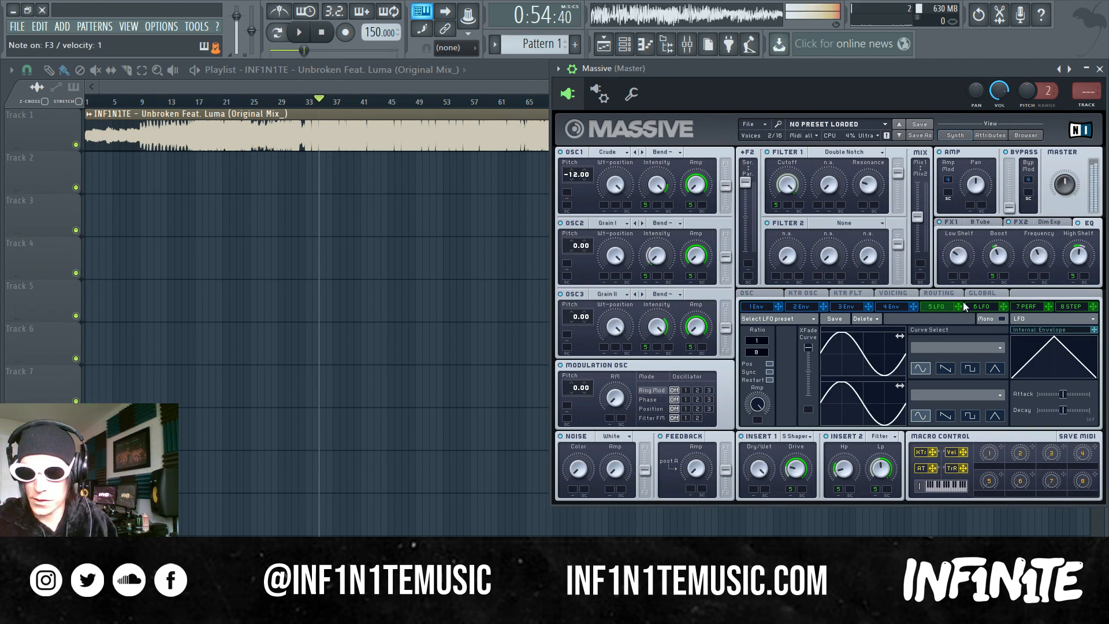
drag(959, 307, 954, 276)
drag(956, 275, 957, 267)
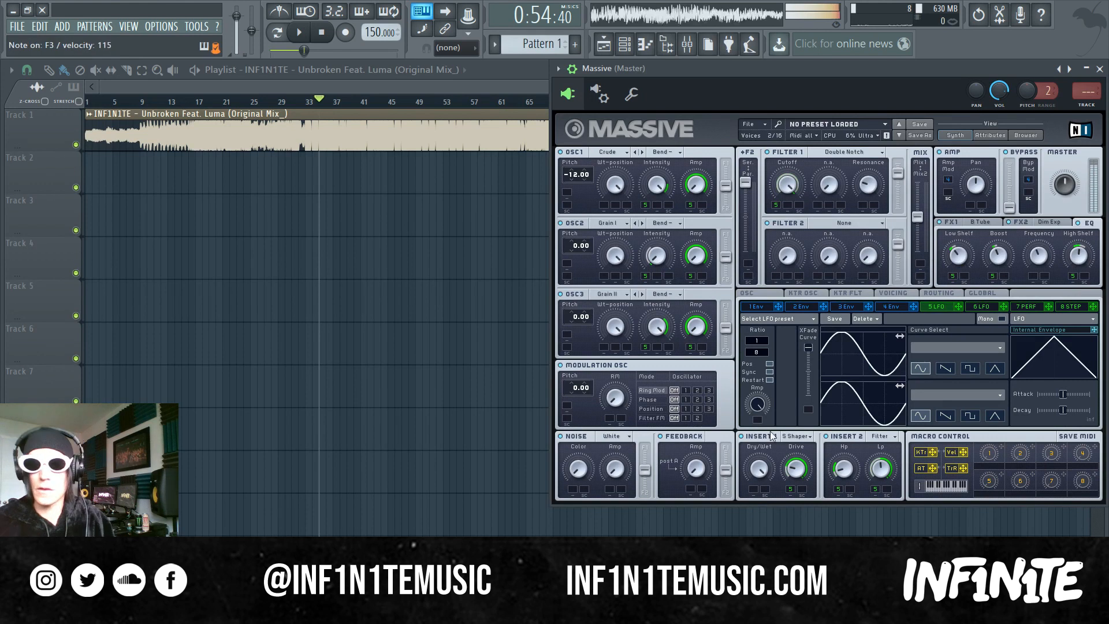
Step: Try LFO 5 at a 1/4 ratio while auditioning the patch, and restore the 1/8 ratio
drag(901, 68, 821, 68)
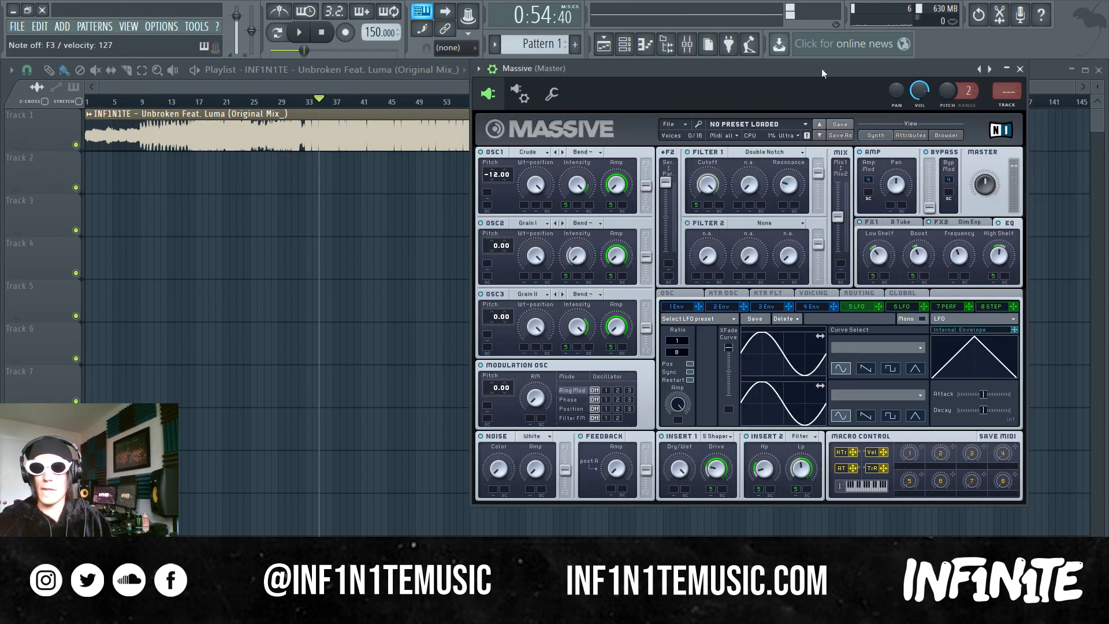
drag(682, 353, 683, 357)
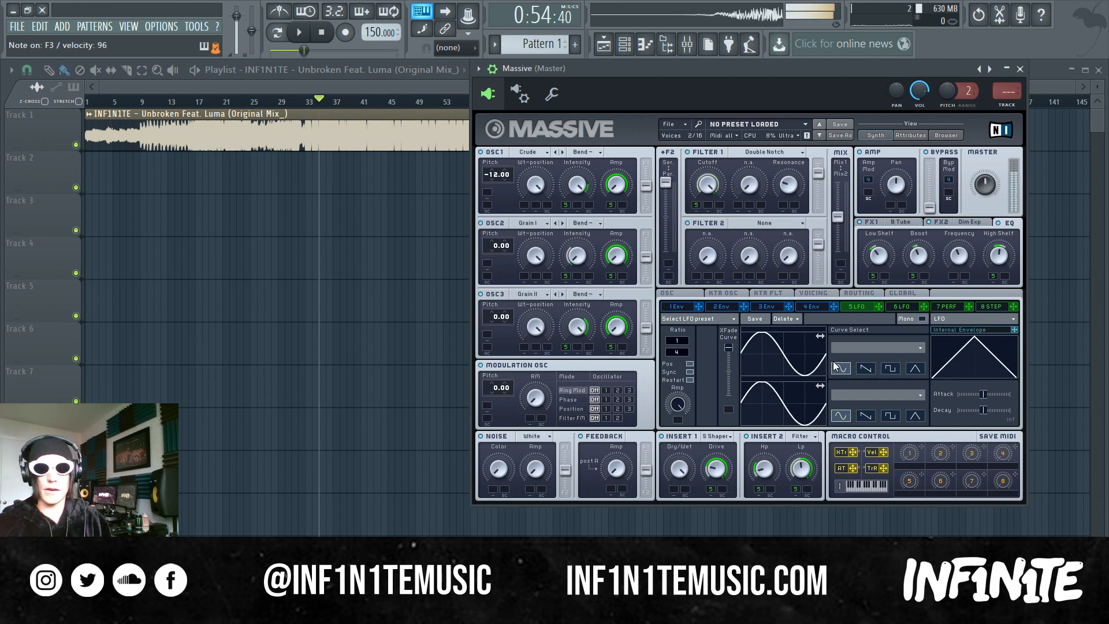
drag(682, 354, 684, 354)
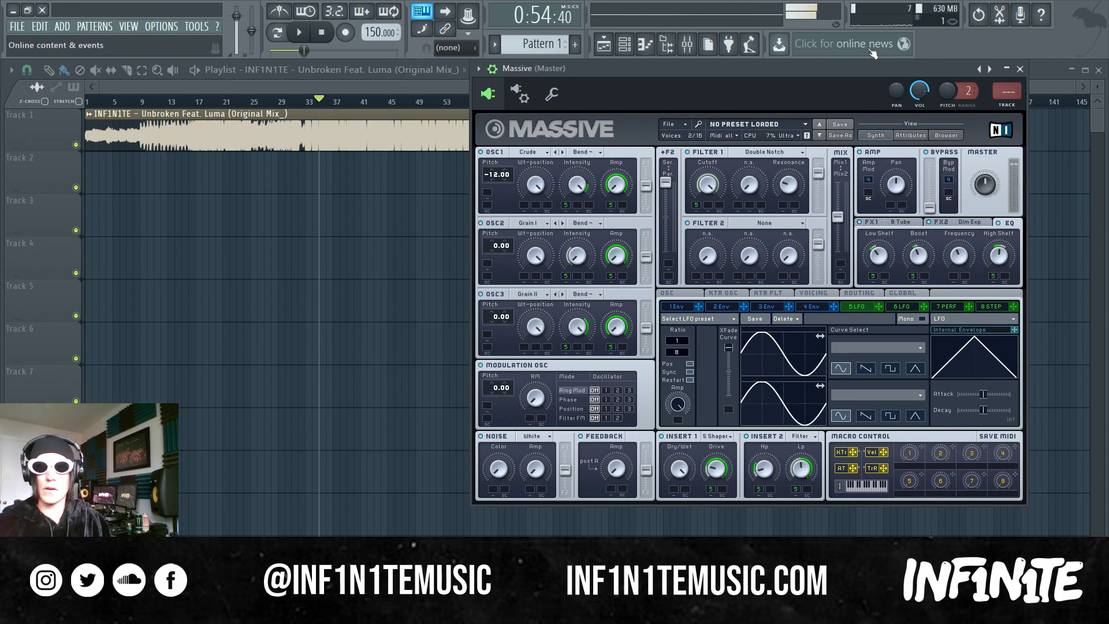
Step: Play a short stretch of the reference track's drop from about bar 35 to compare it with the Massive patch
drag(919, 71, 856, 93)
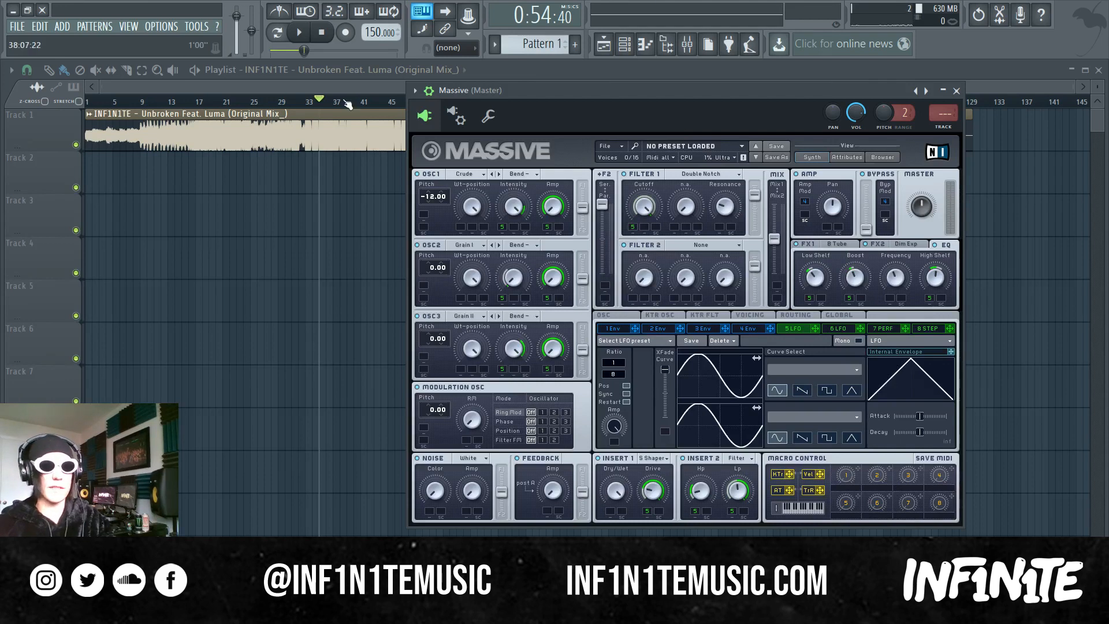
scroll(353, 103, up, 4)
key(space)
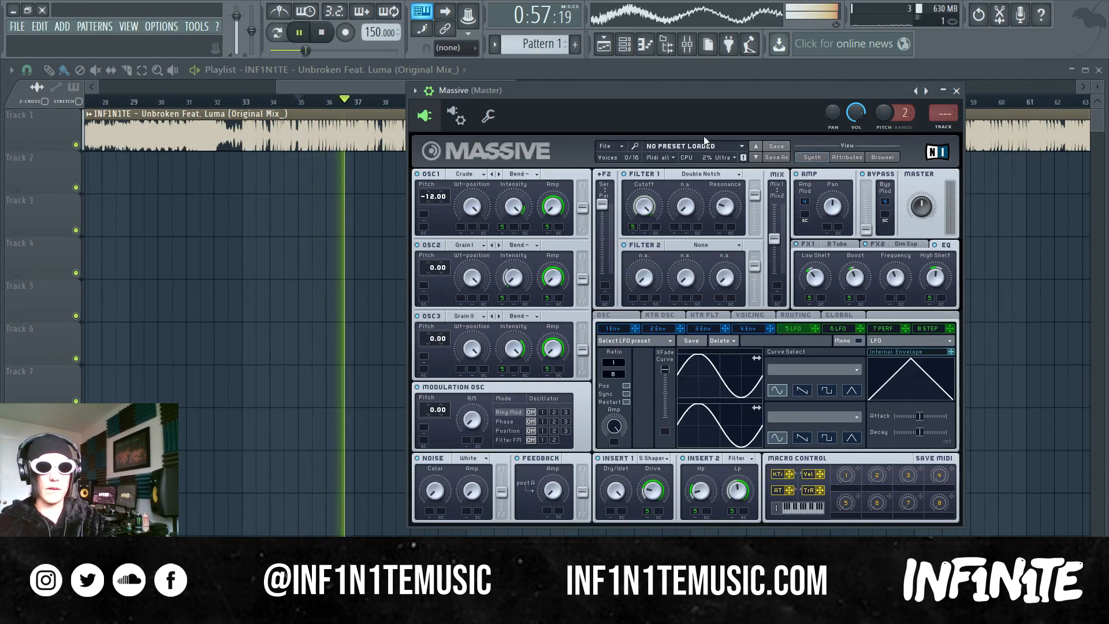
key(space)
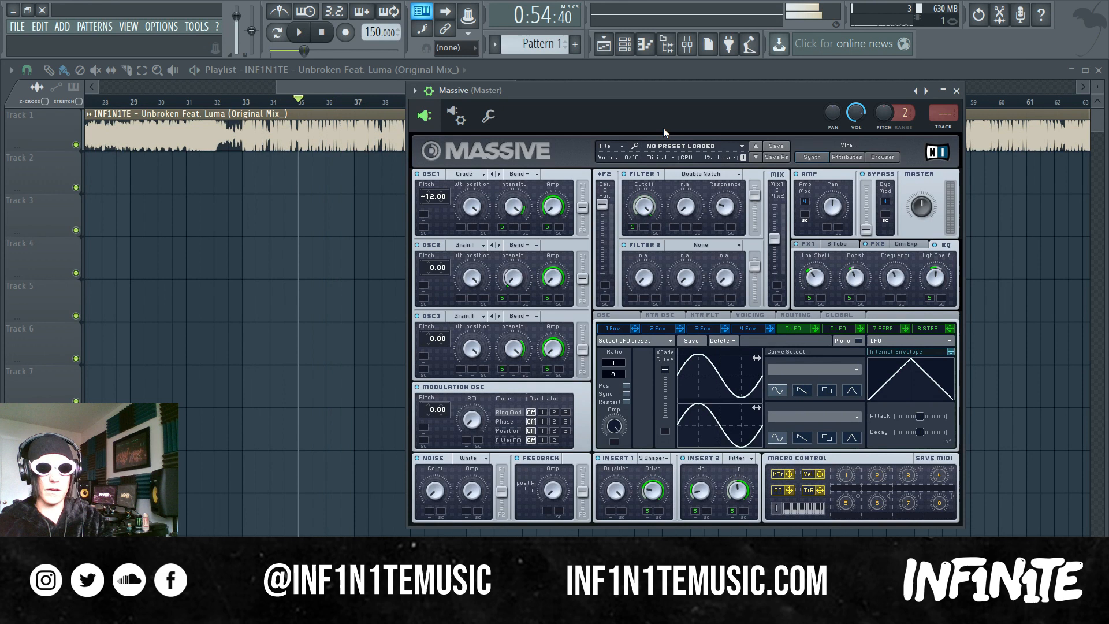
drag(756, 86, 699, 89)
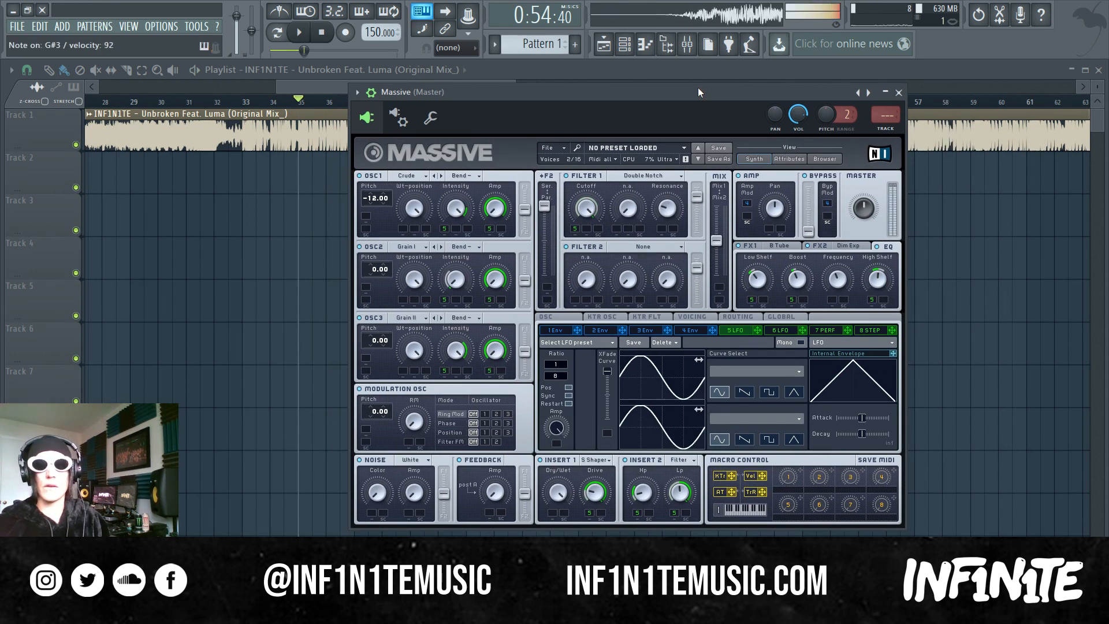
drag(737, 92, 799, 91)
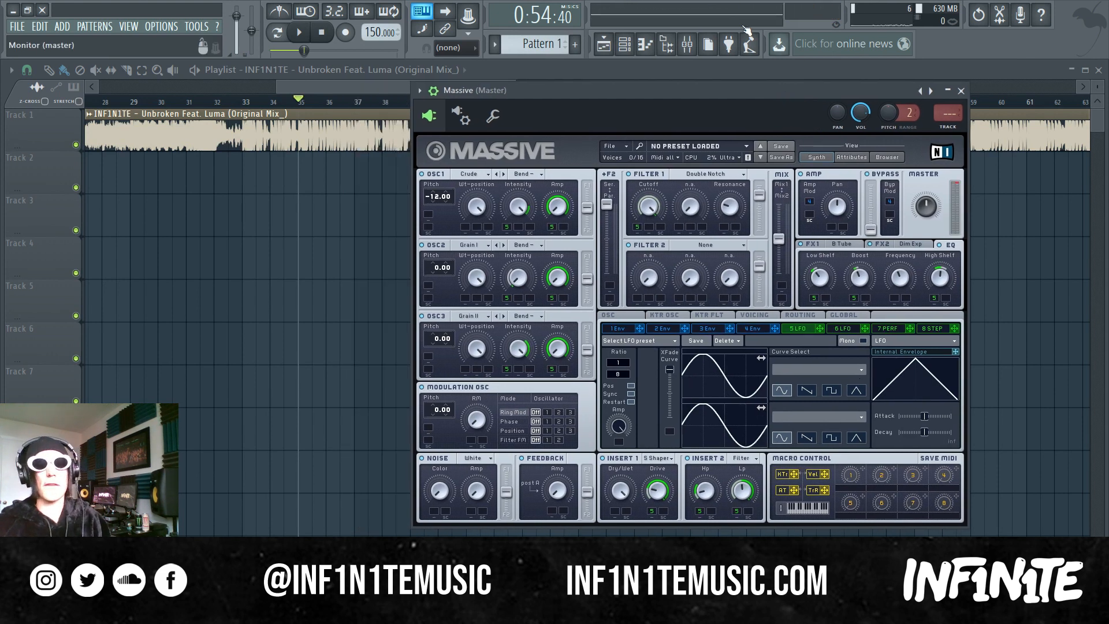
drag(712, 88, 535, 66)
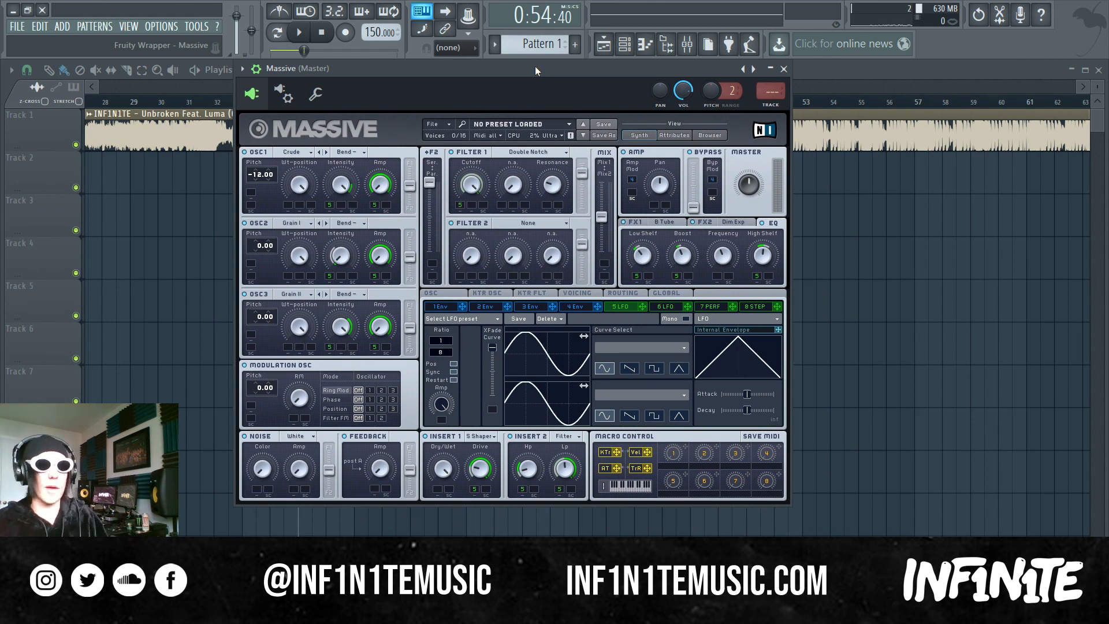